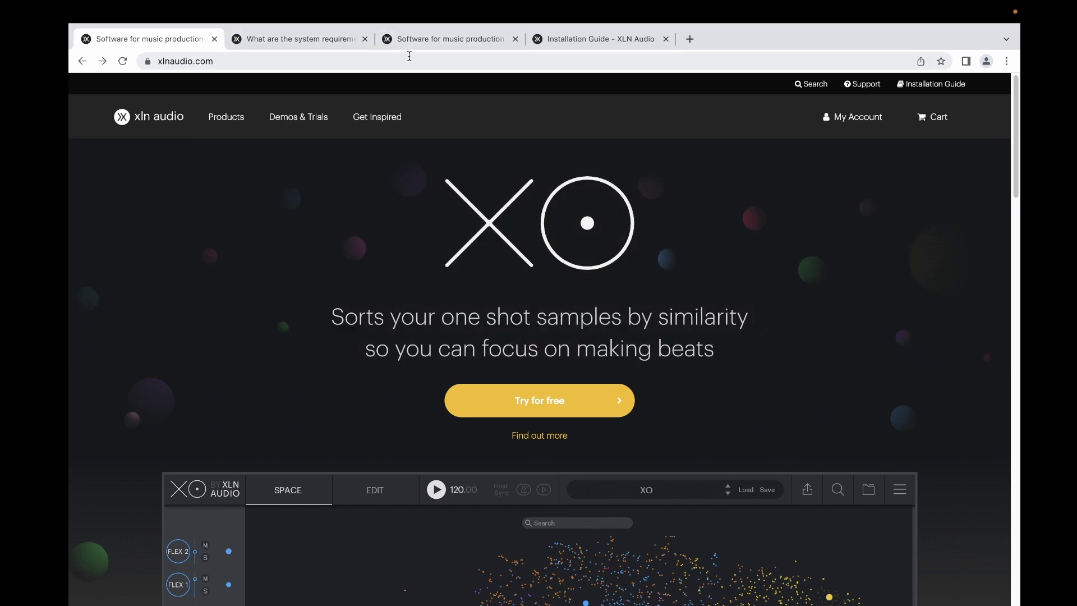
# Step: Filter the XLN Audio products catalogue to Addictive Drums 2 ADpaks, such as Boutique Mallets at $79.00
pyautogui.click(435, 49)
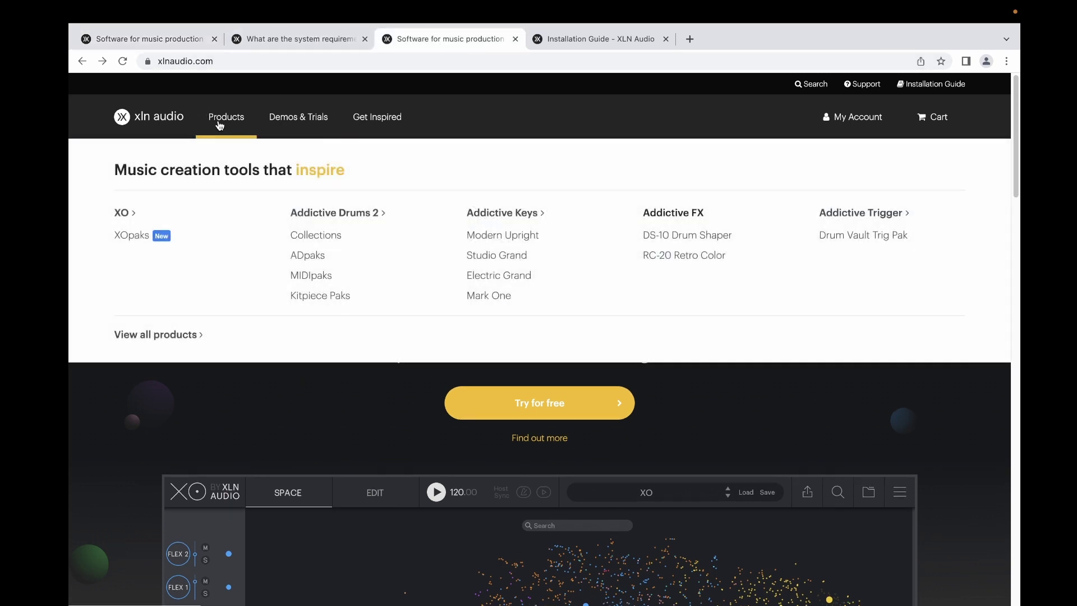
pyautogui.click(220, 125)
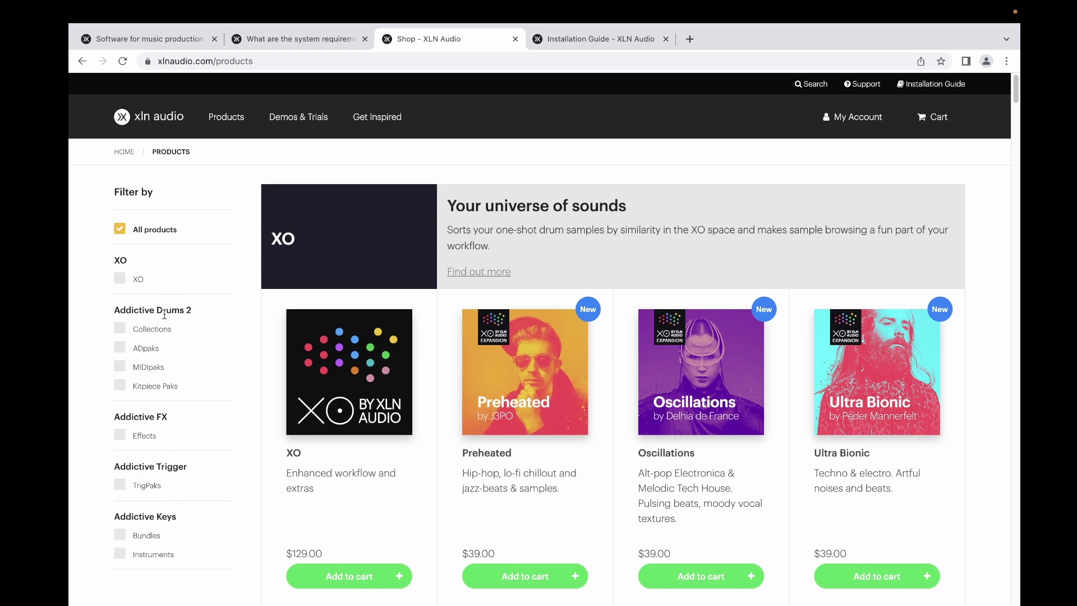
pyautogui.click(222, 116)
pyautogui.click(121, 329)
pyautogui.click(120, 349)
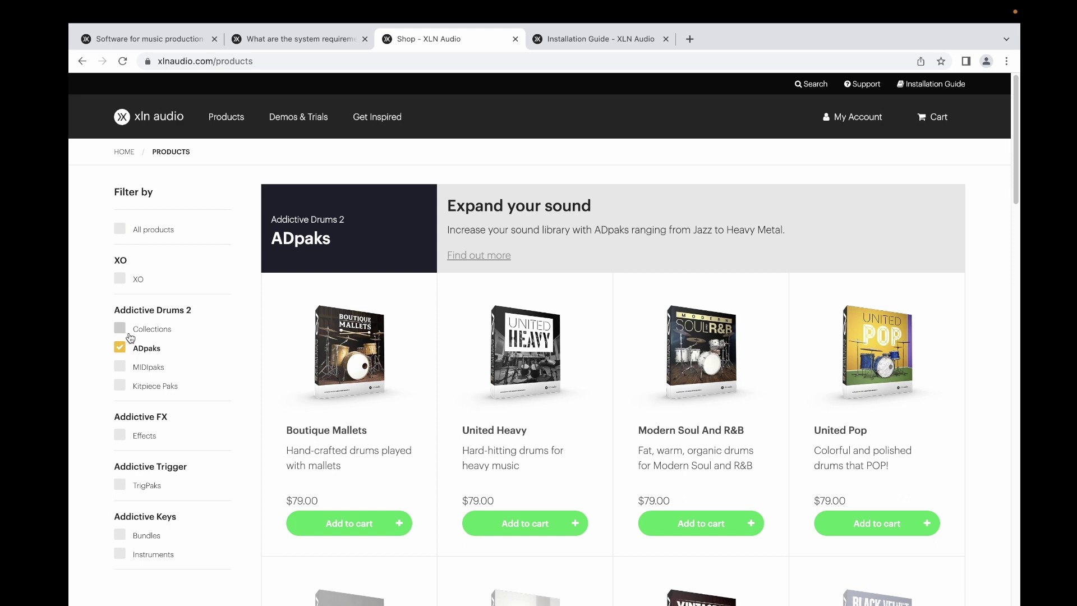
pyautogui.scroll(-1, 480, 396)
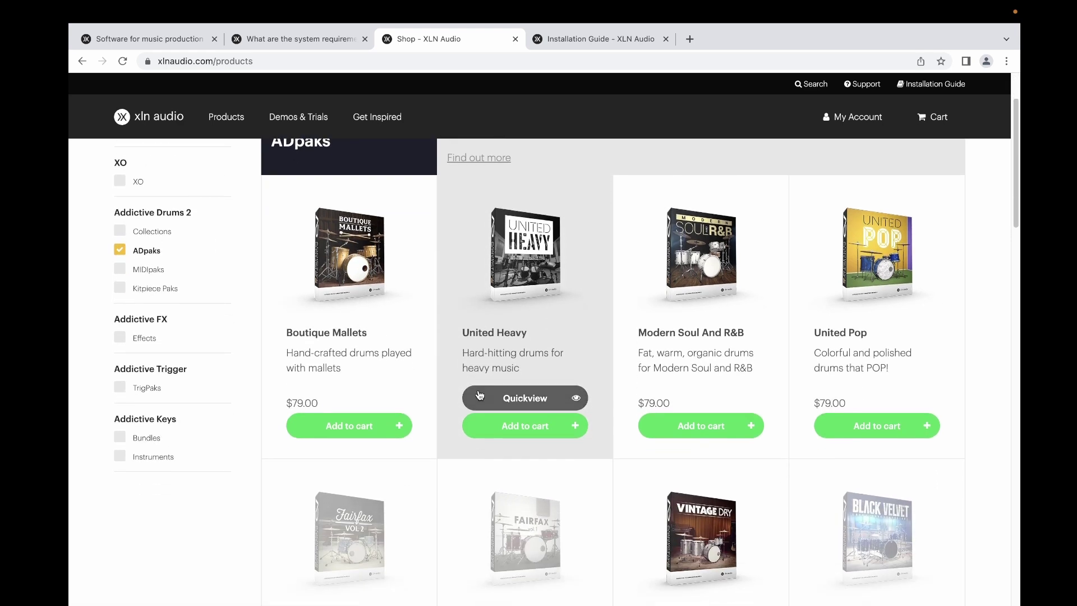
pyautogui.scroll(-2, 479, 396)
pyautogui.scroll(-2, 480, 395)
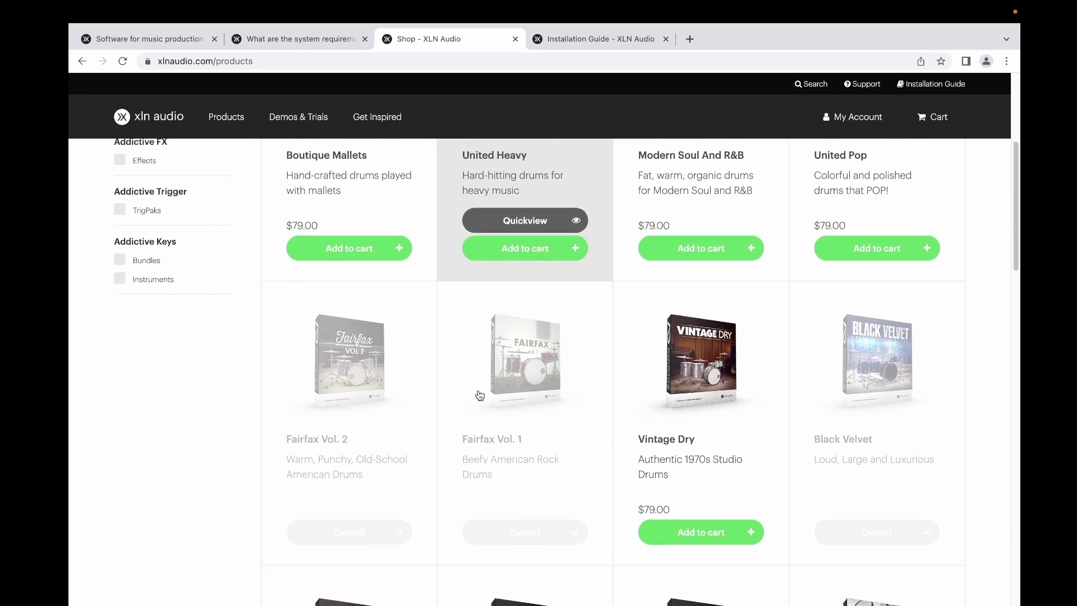
pyautogui.scroll(1, 480, 395)
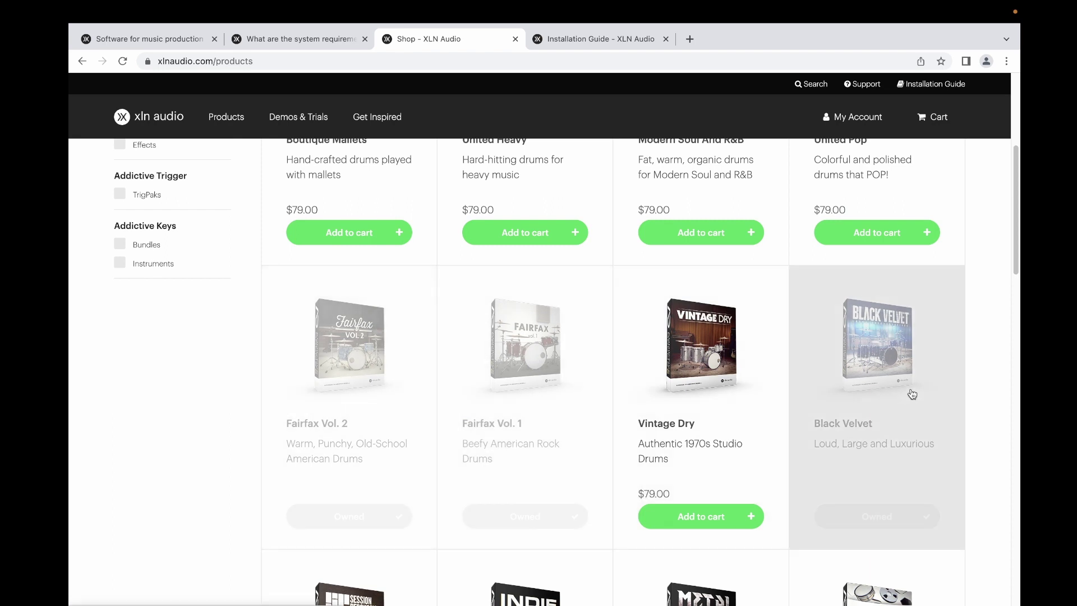
pyautogui.scroll(5, 912, 395)
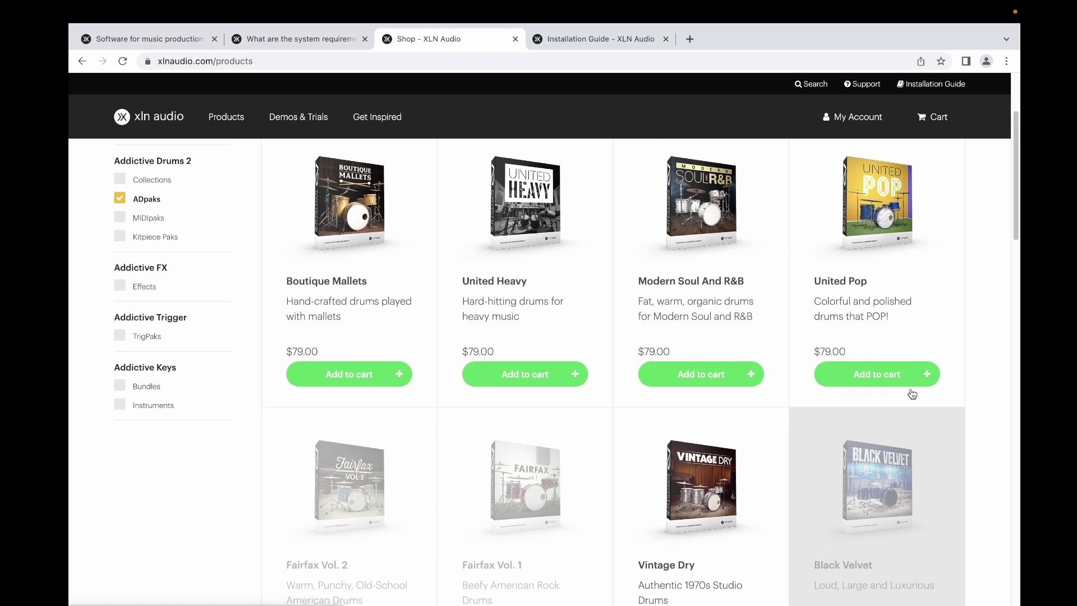
pyautogui.scroll(1, 912, 394)
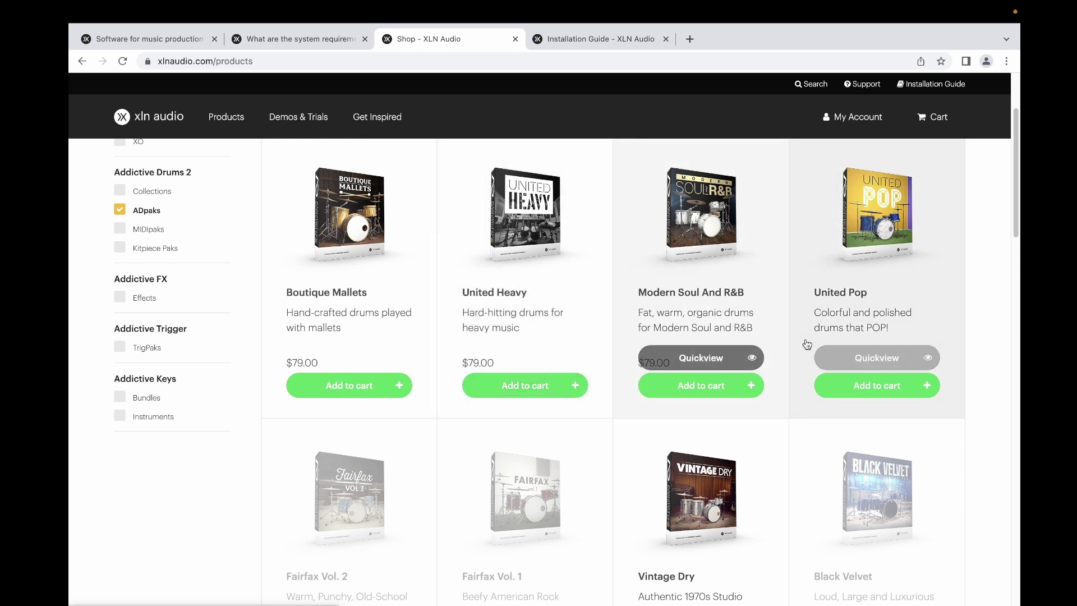
pyautogui.scroll(-2, 806, 344)
pyautogui.scroll(-8, 806, 343)
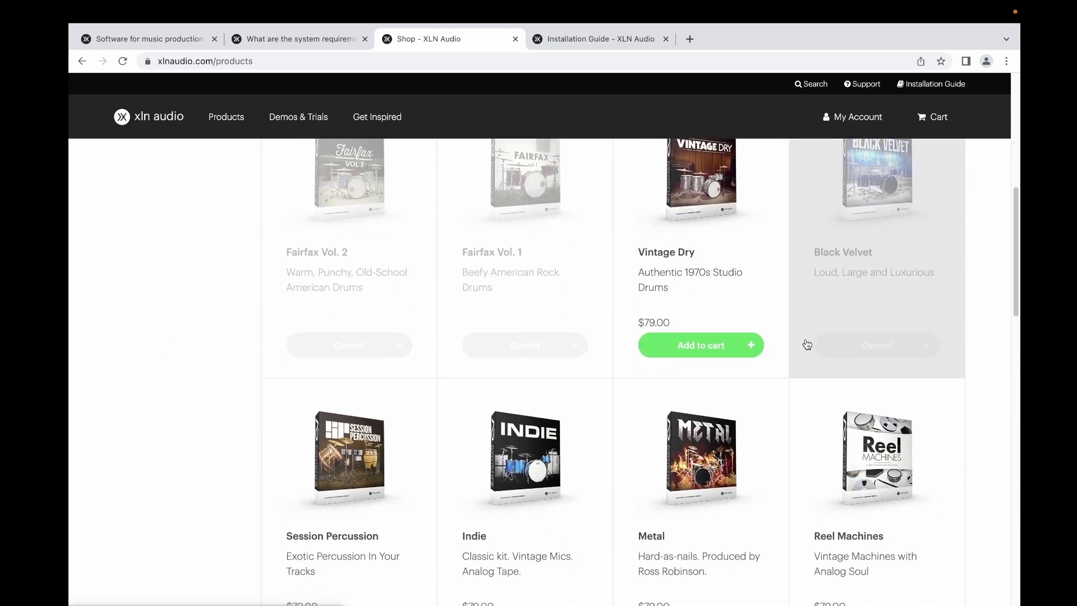
pyautogui.scroll(-10, 807, 344)
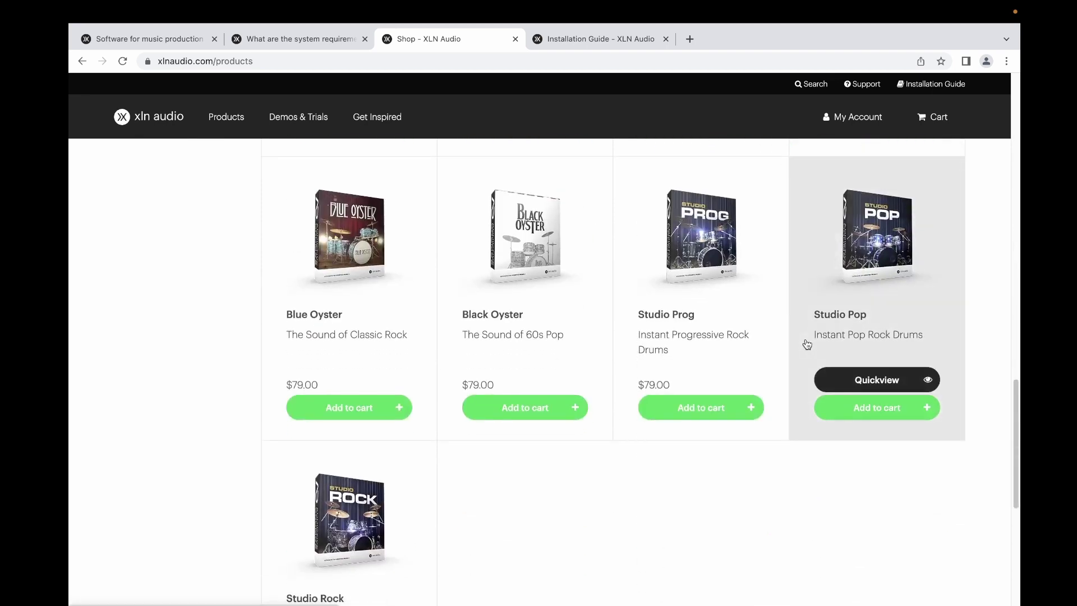
pyautogui.scroll(-1, 806, 344)
pyautogui.scroll(5, 806, 344)
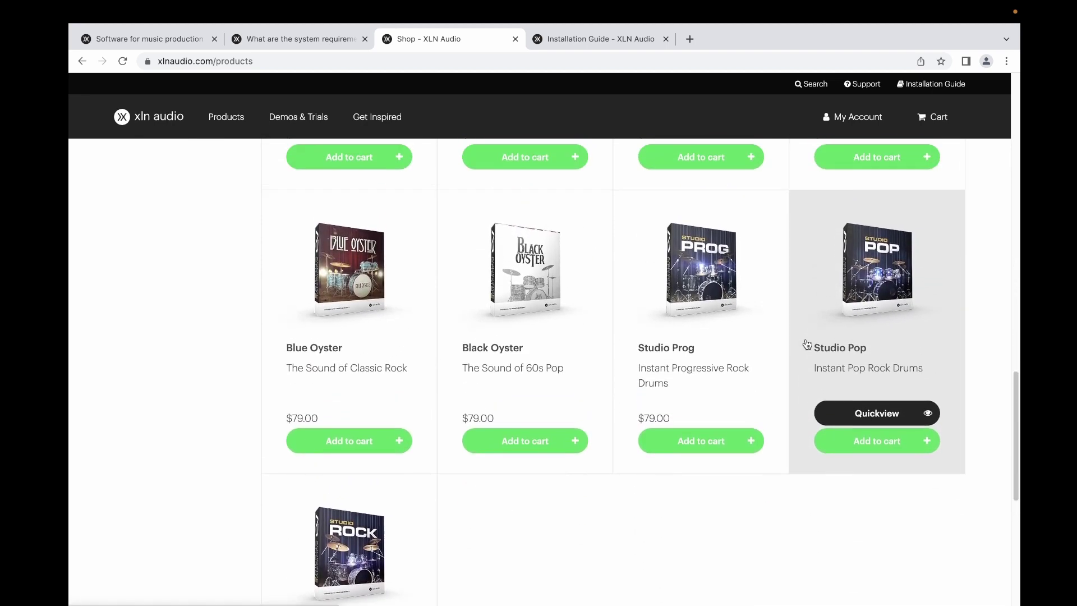
pyautogui.scroll(10, 806, 344)
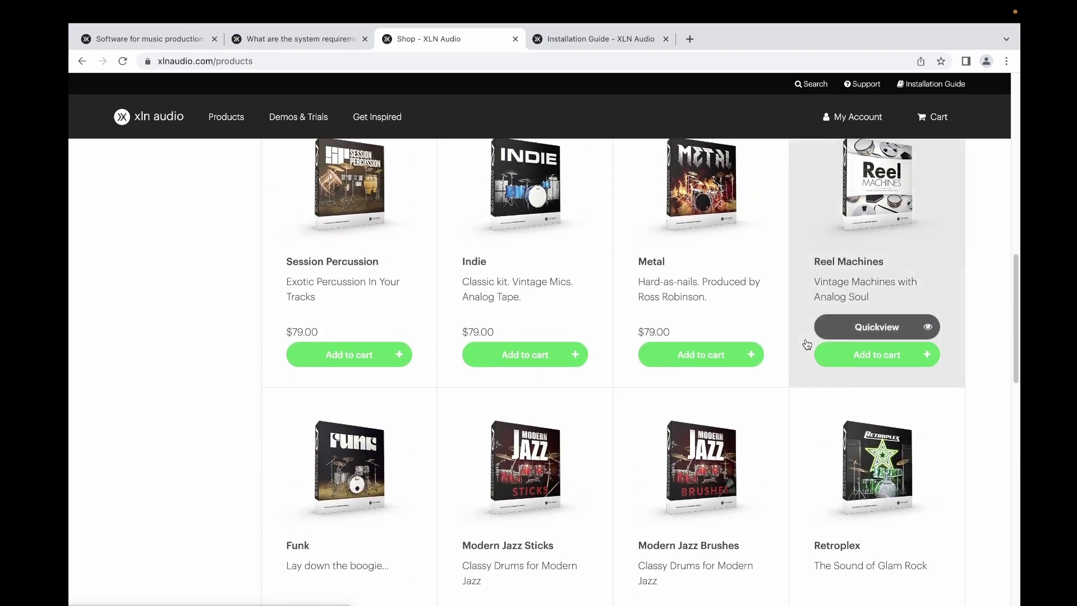
pyautogui.scroll(7, 806, 344)
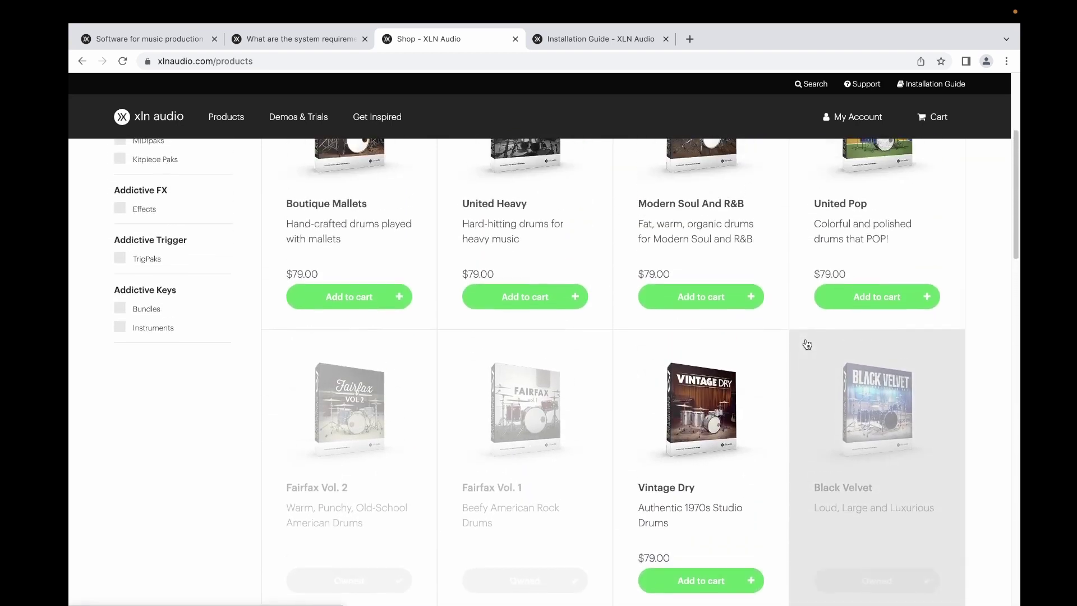
pyautogui.scroll(1, 806, 344)
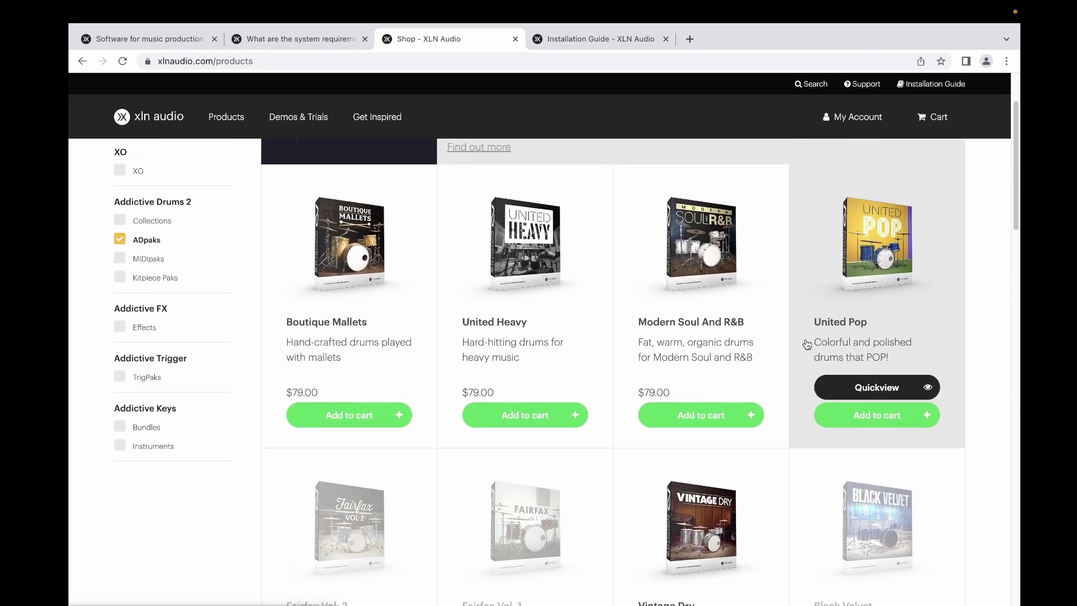
pyautogui.scroll(-4, 806, 374)
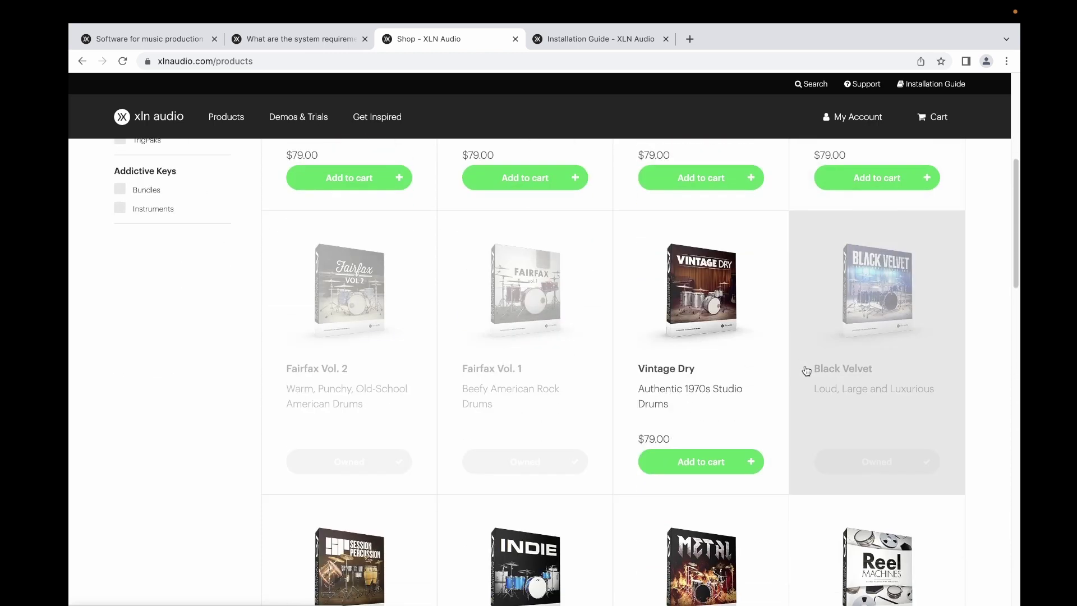
pyautogui.moveTo(784, 357)
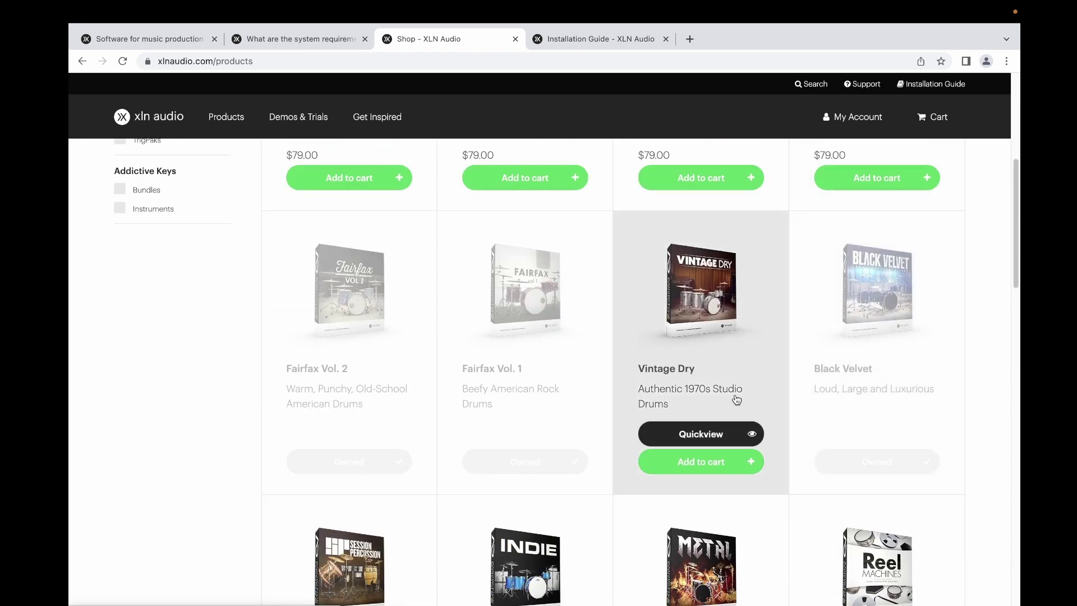
pyautogui.scroll(-3, 741, 334)
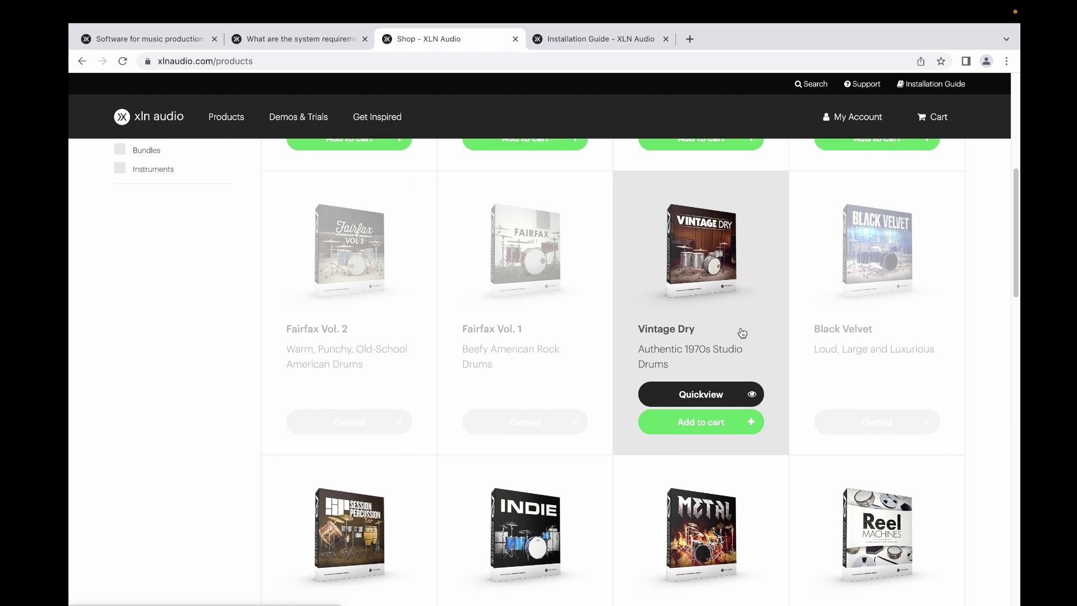
pyautogui.scroll(-4, 742, 333)
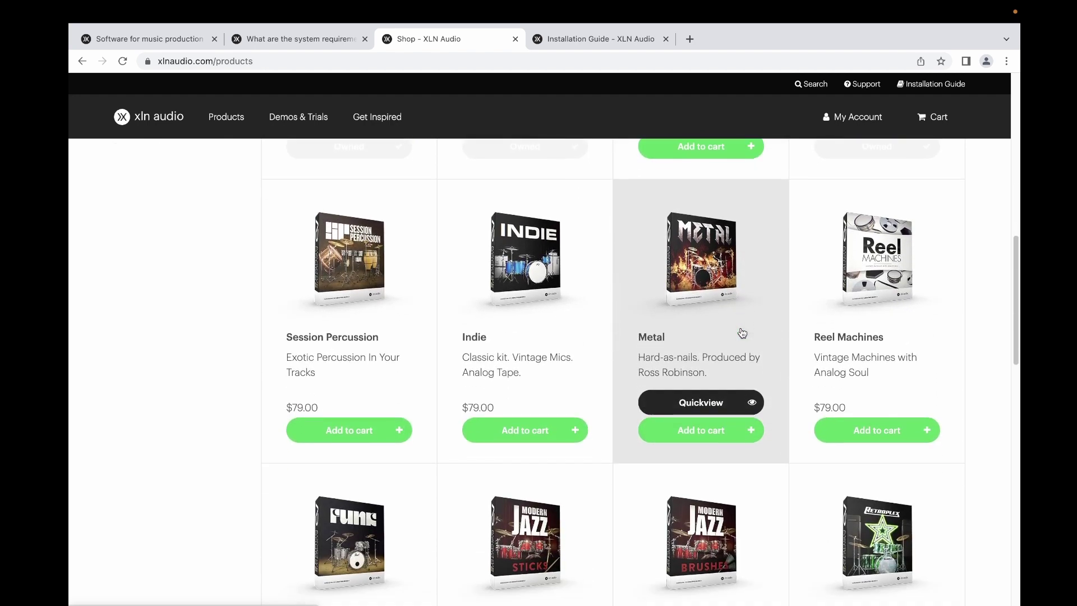
pyautogui.scroll(2, 742, 334)
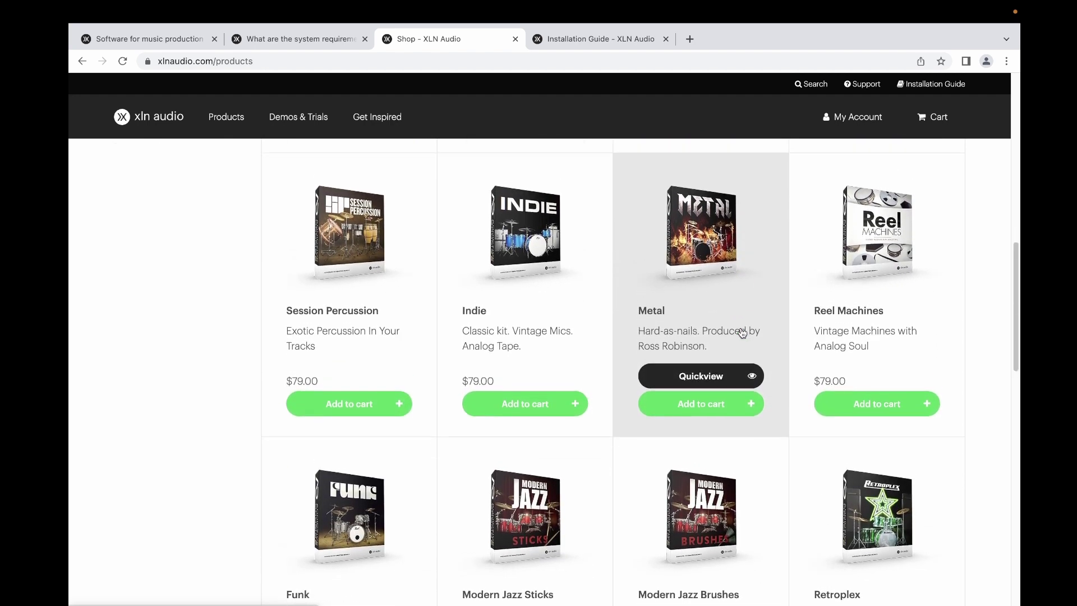
pyautogui.scroll(1, 742, 333)
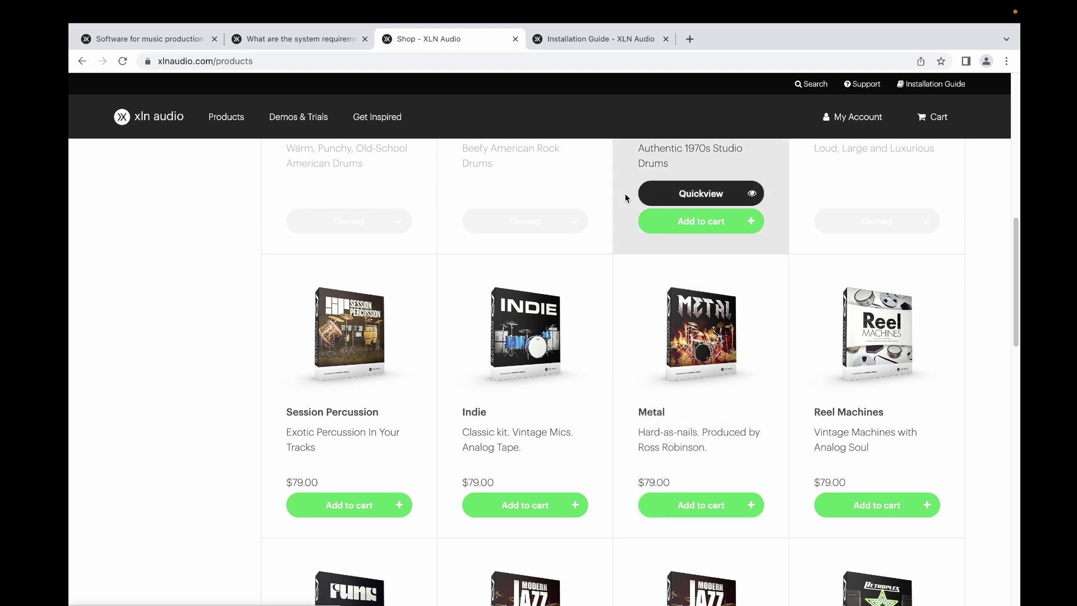
# Step: Review the system requirements: macOS 10.10+, Windows 7–11, 1920x1080 minimum, and supported hosts
pyautogui.click(287, 38)
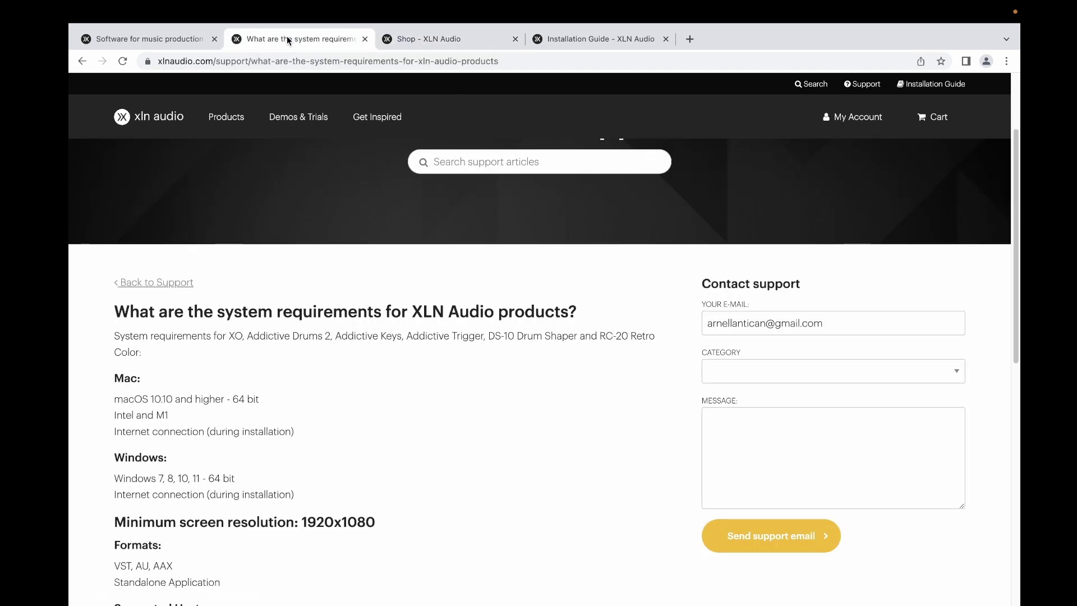
pyautogui.scroll(-3, 402, 349)
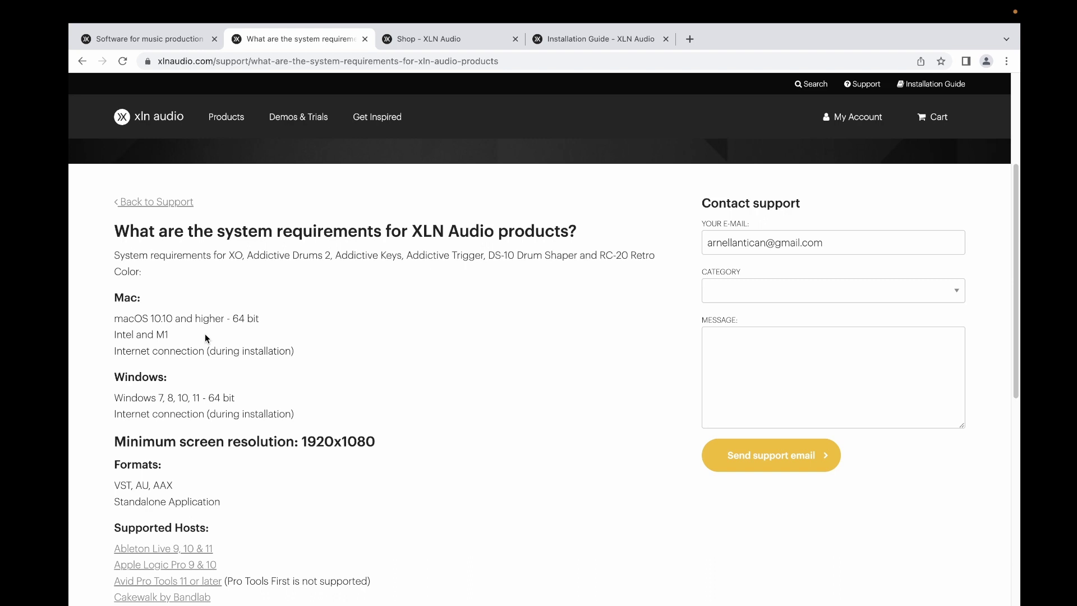
pyautogui.scroll(-3, 252, 337)
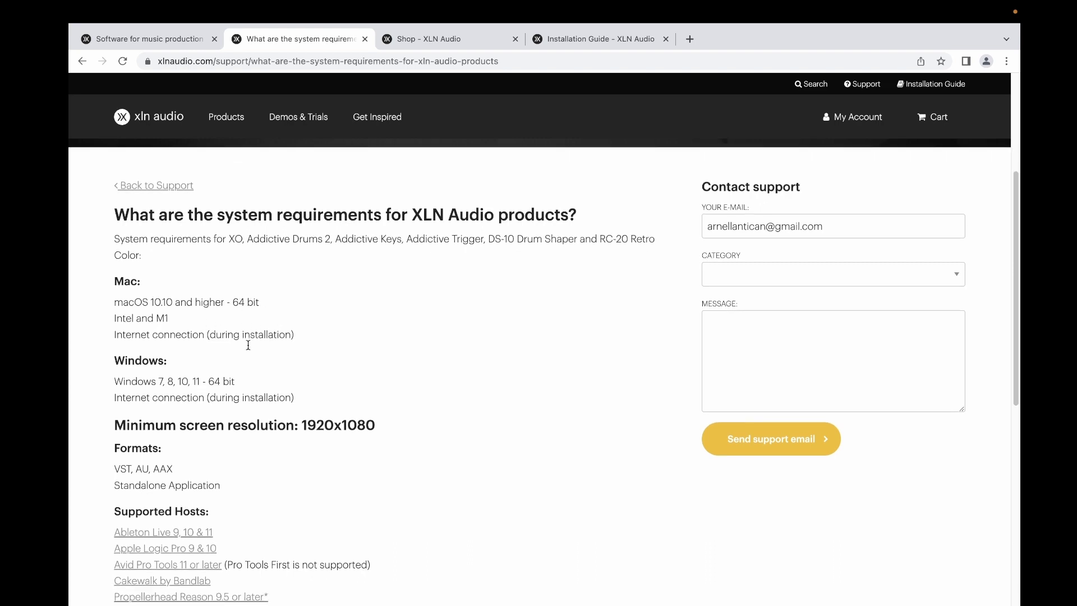
pyautogui.scroll(-2, 248, 345)
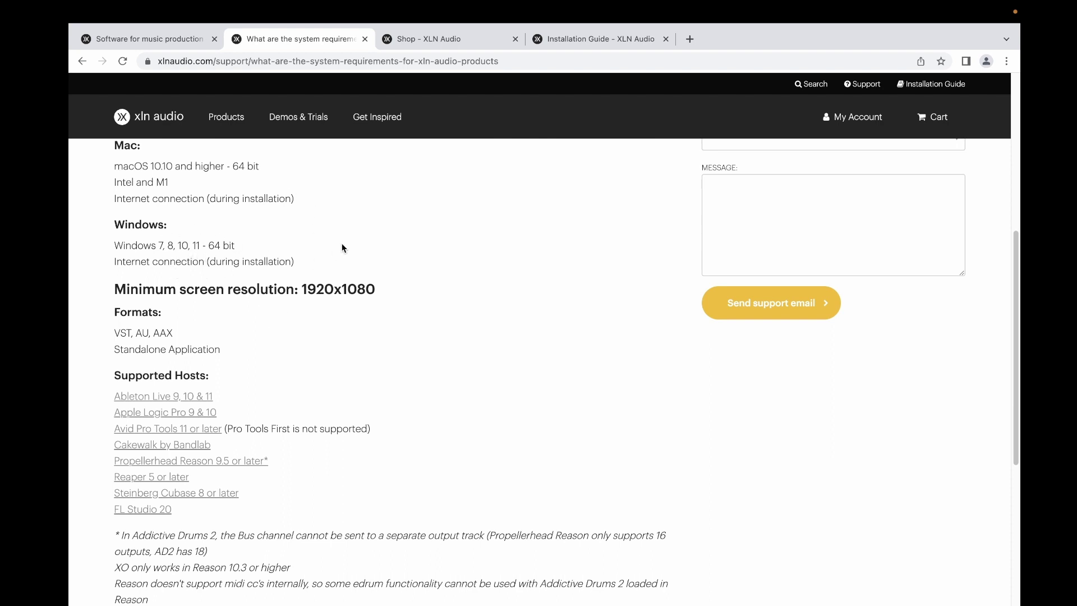
pyautogui.scroll(1, 344, 247)
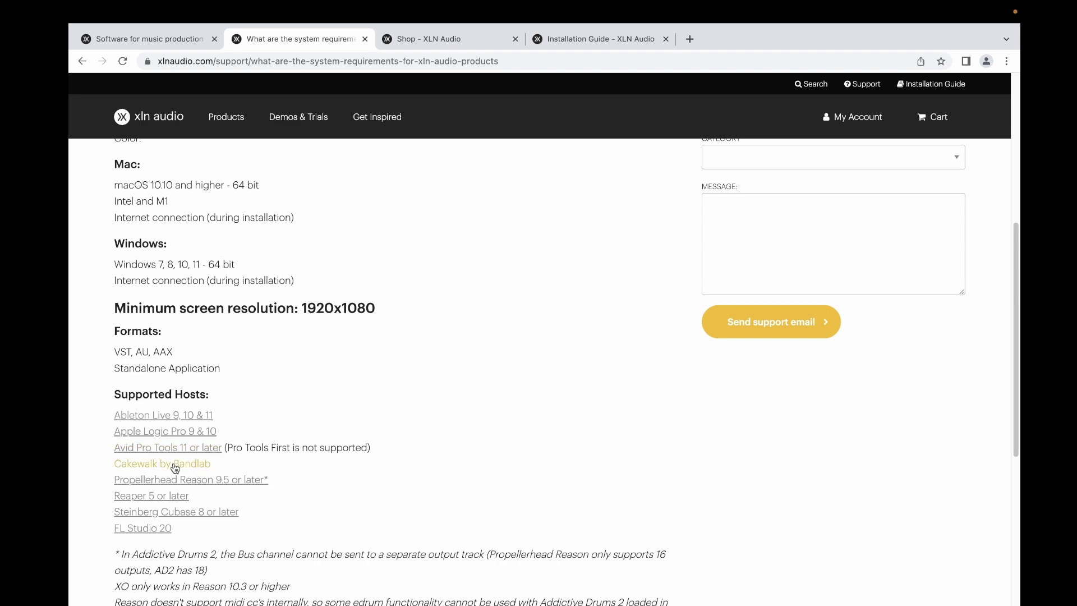
pyautogui.scroll(-3, 221, 465)
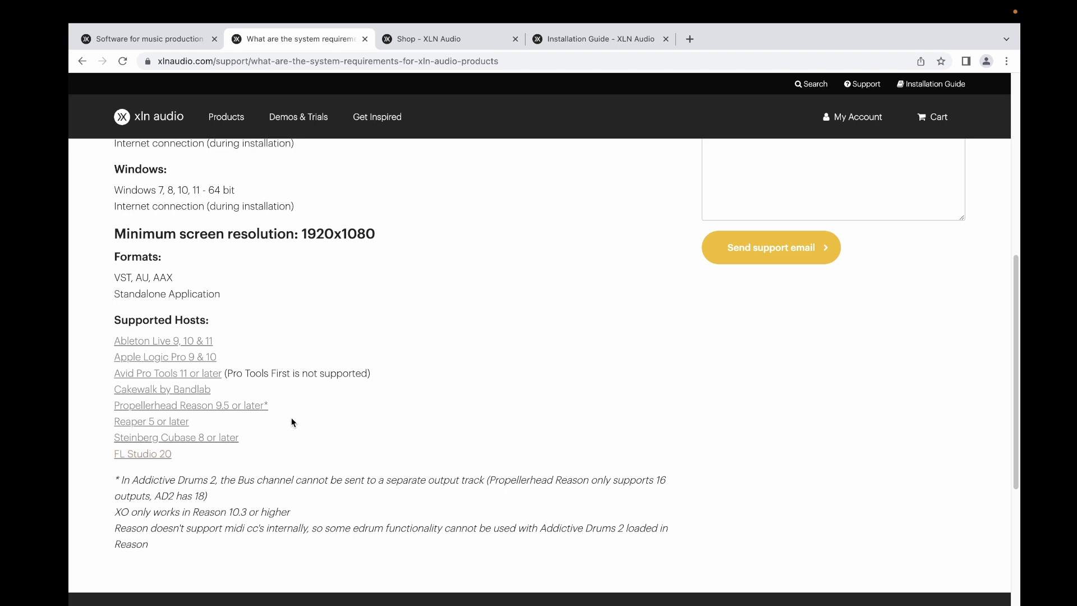
pyautogui.scroll(10, 291, 422)
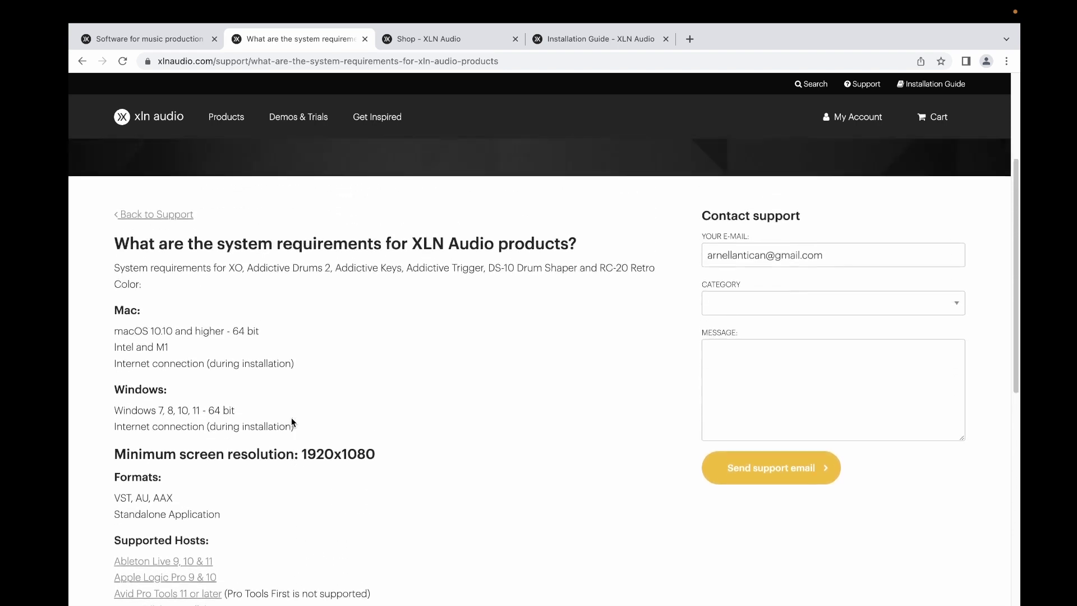
pyautogui.scroll(-1, 291, 421)
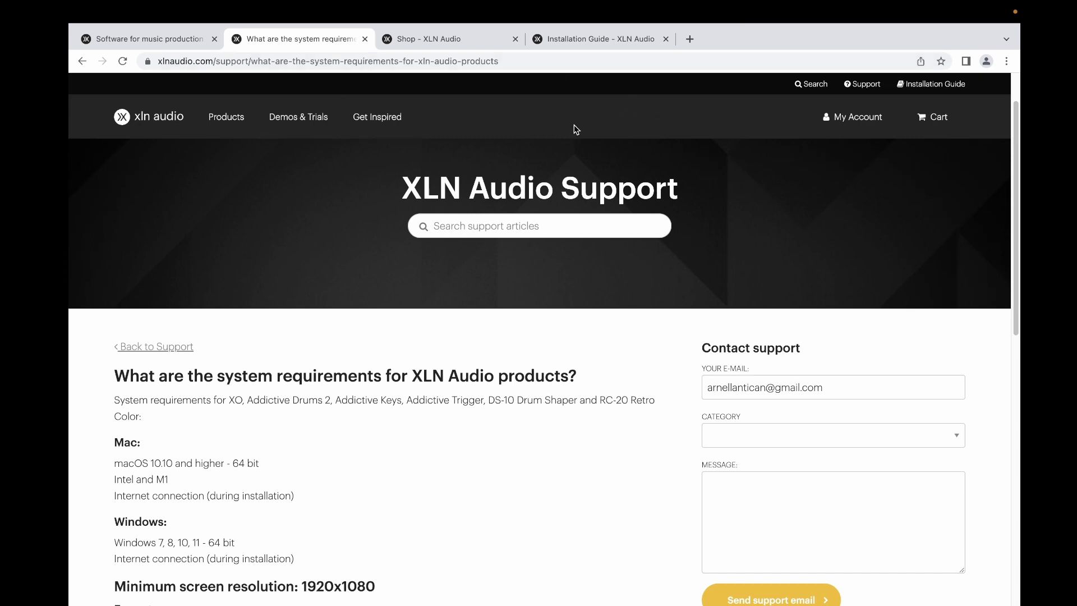
# Step: Show the Installation Guide's macOS steps for downloading the XLN Online Installer and opening its .dmg
pyautogui.click(579, 38)
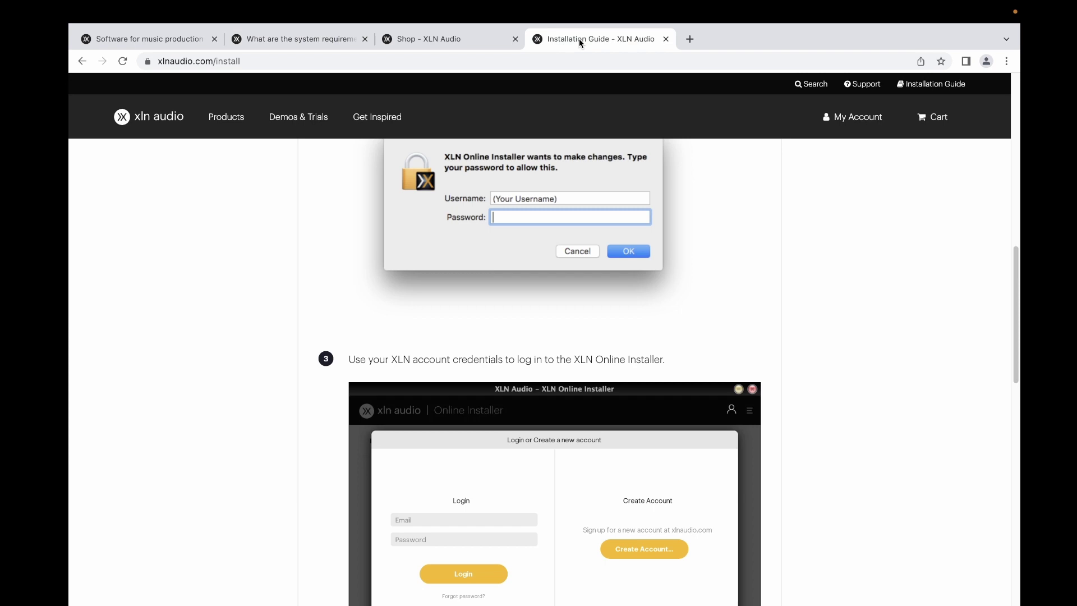
pyautogui.scroll(5, 583, 112)
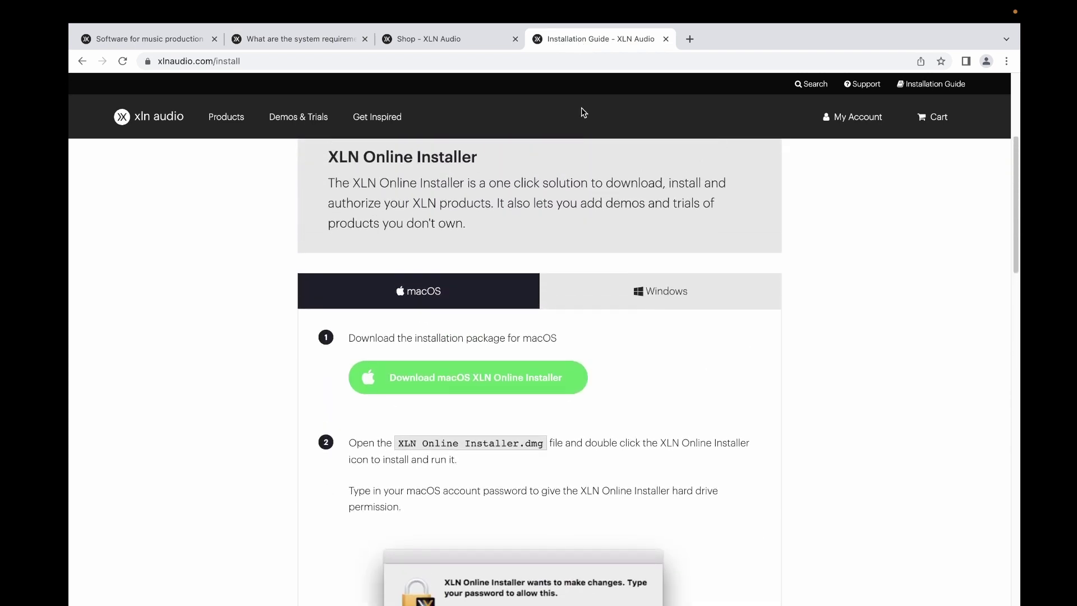
pyautogui.scroll(5, 583, 112)
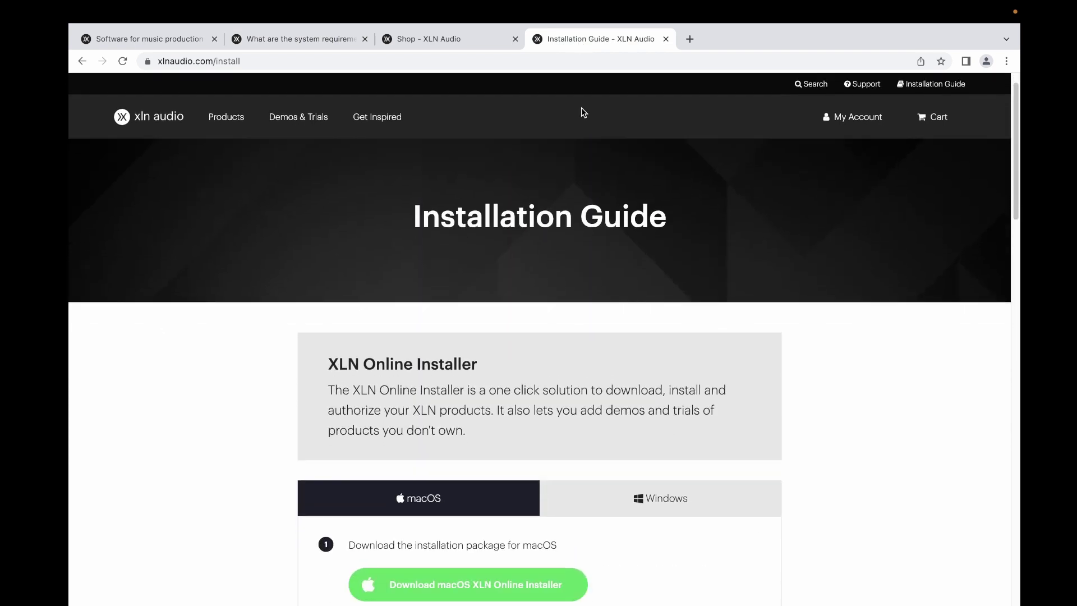
pyautogui.scroll(-3, 583, 112)
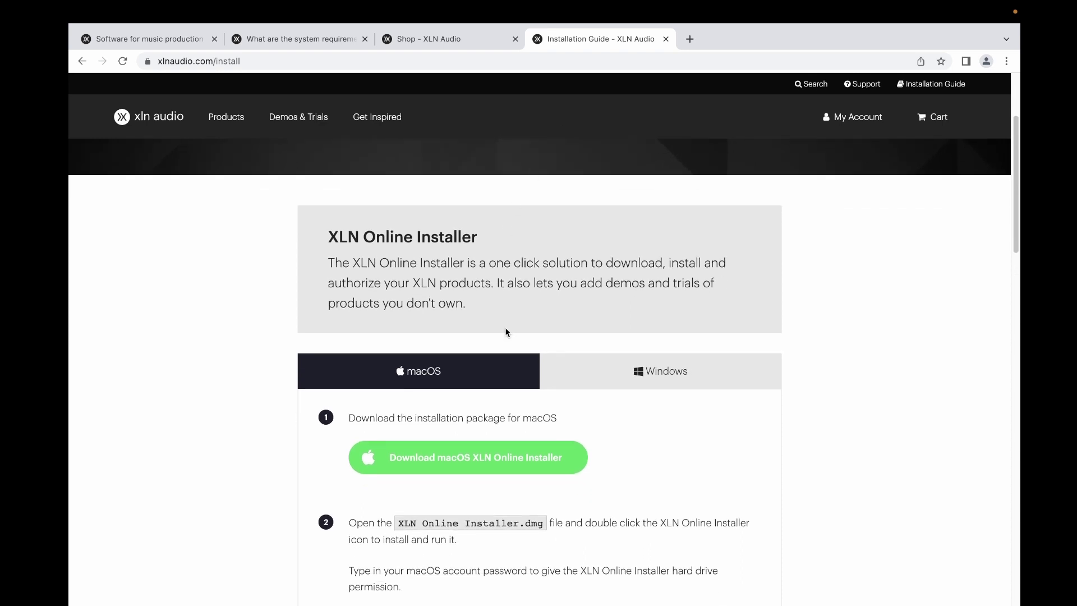
pyautogui.click(603, 369)
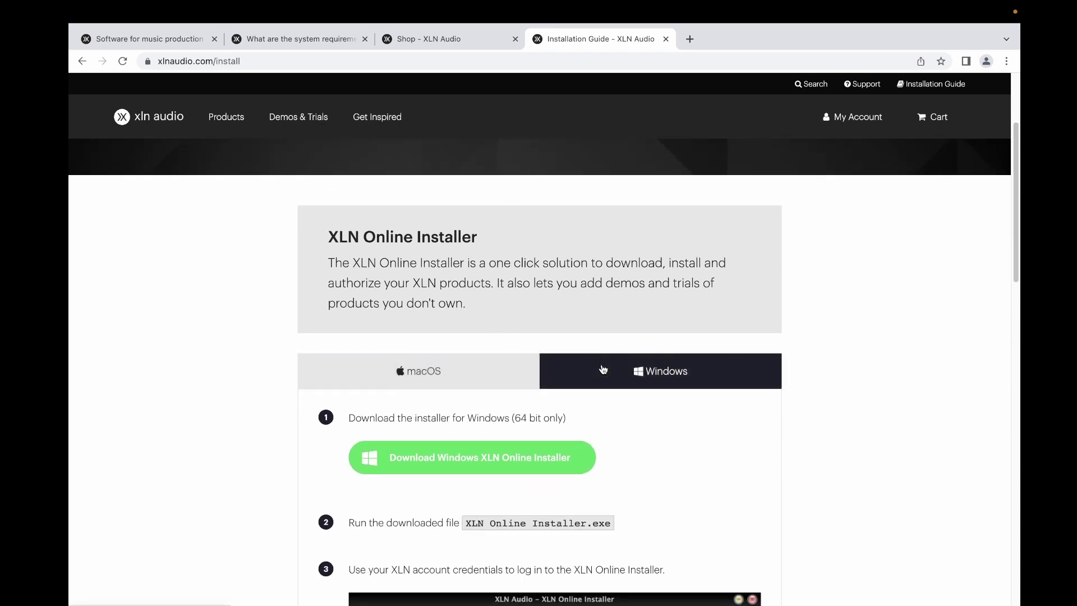
pyautogui.click(439, 375)
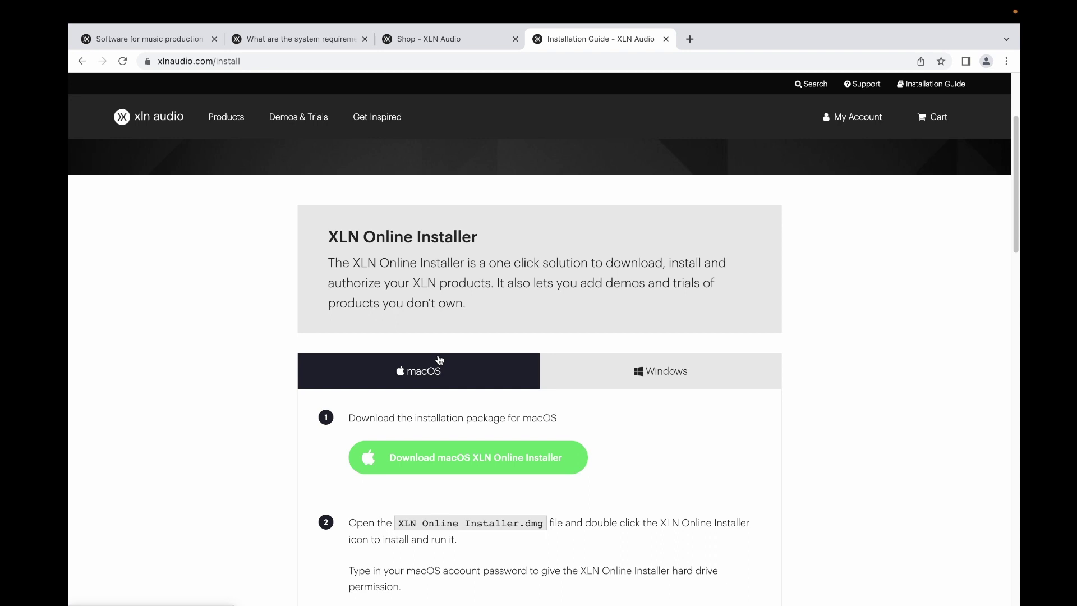
pyautogui.scroll(-3, 745, 436)
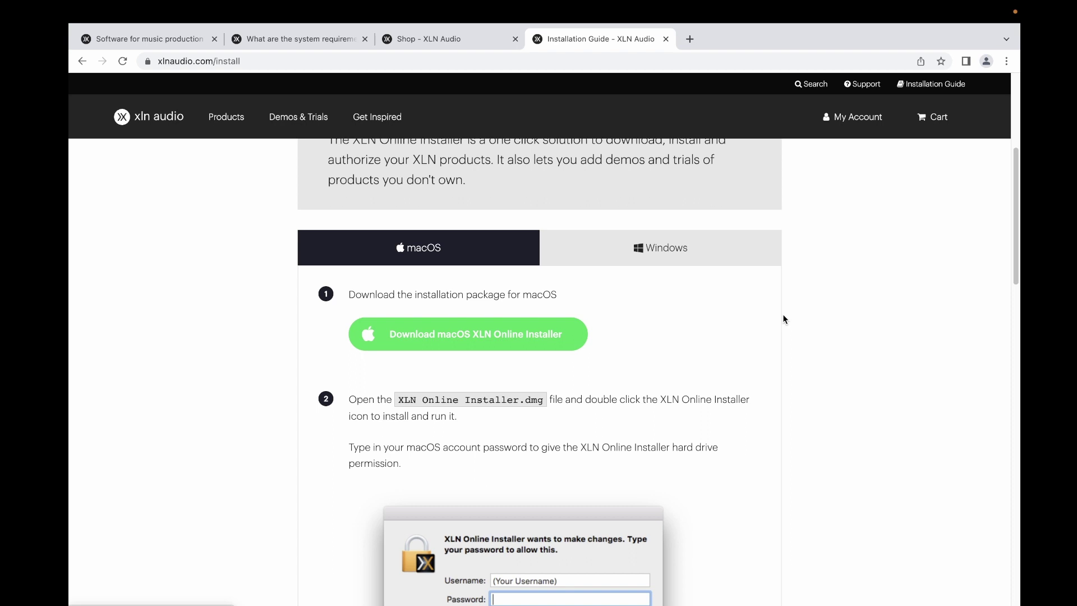
pyautogui.scroll(-2, 783, 318)
pyautogui.scroll(-2, 784, 319)
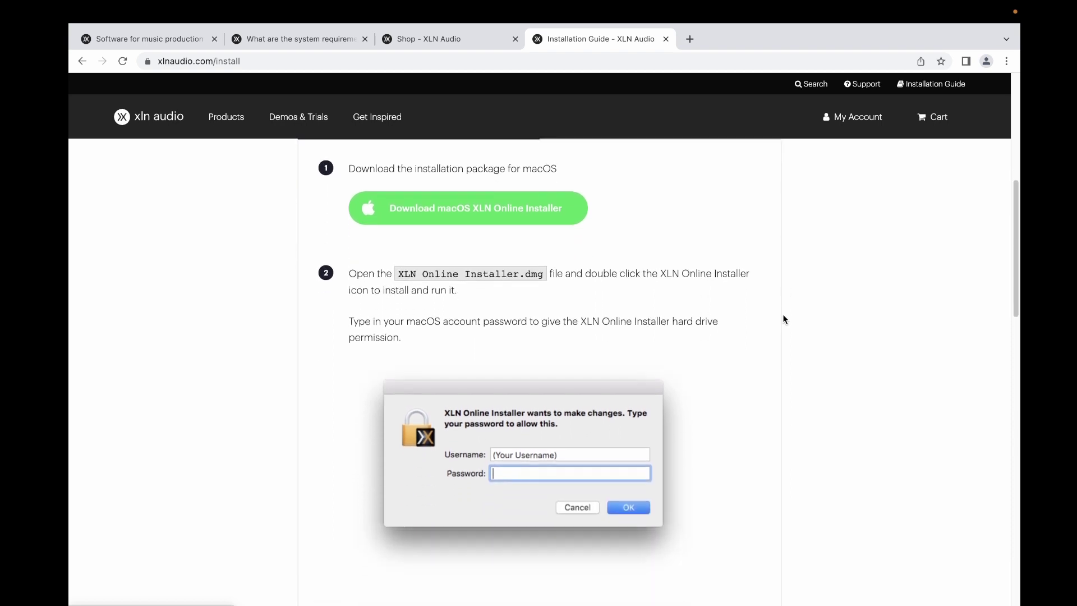
pyautogui.scroll(-2, 784, 318)
pyautogui.scroll(3, 784, 319)
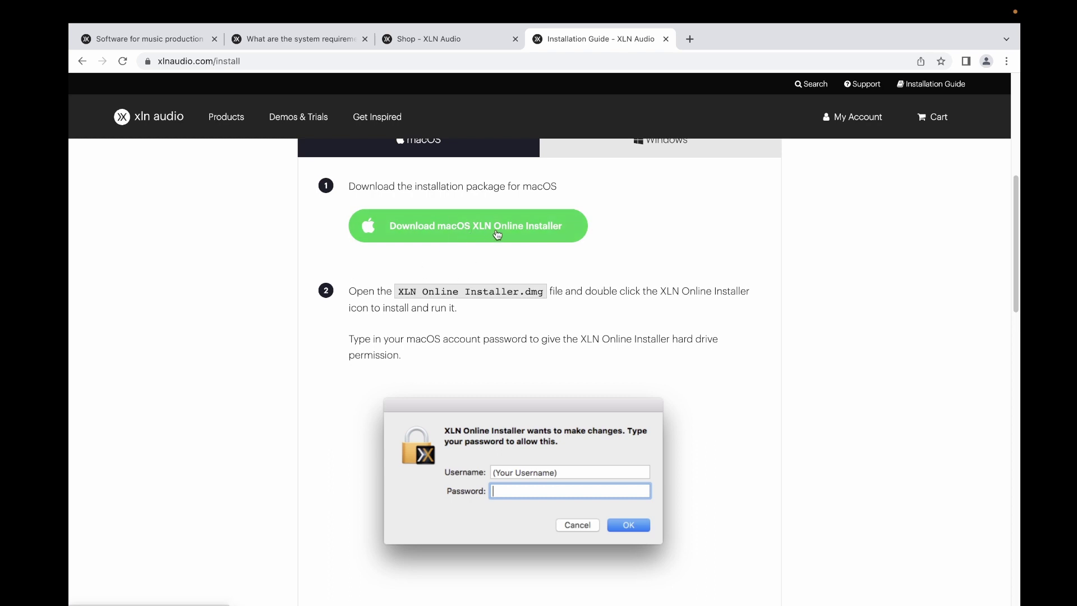
pyautogui.scroll(-1, 579, 382)
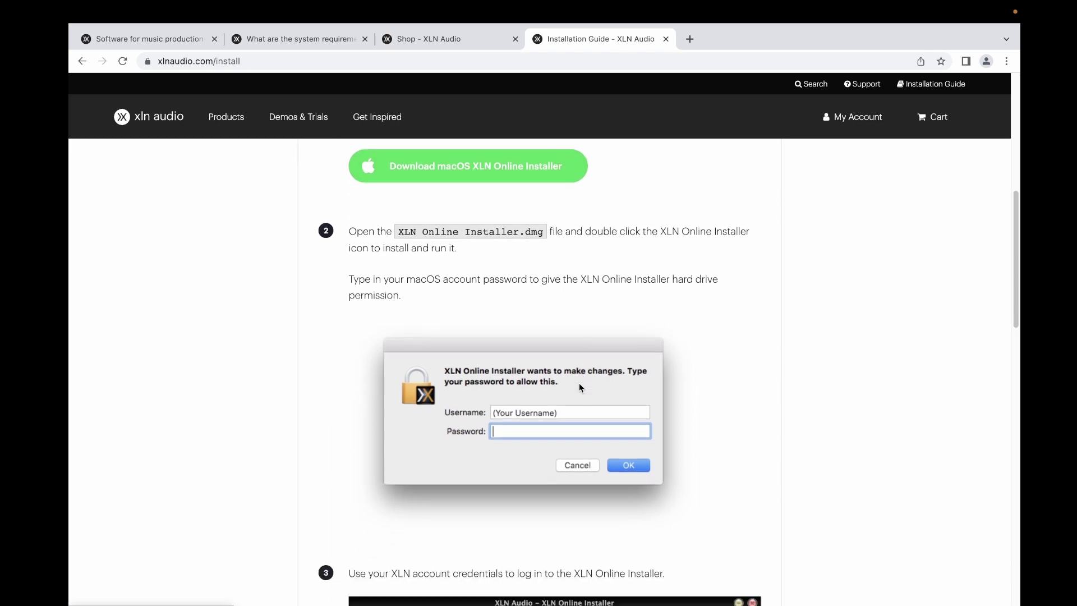
pyautogui.scroll(-1, 580, 383)
pyautogui.scroll(-1, 579, 384)
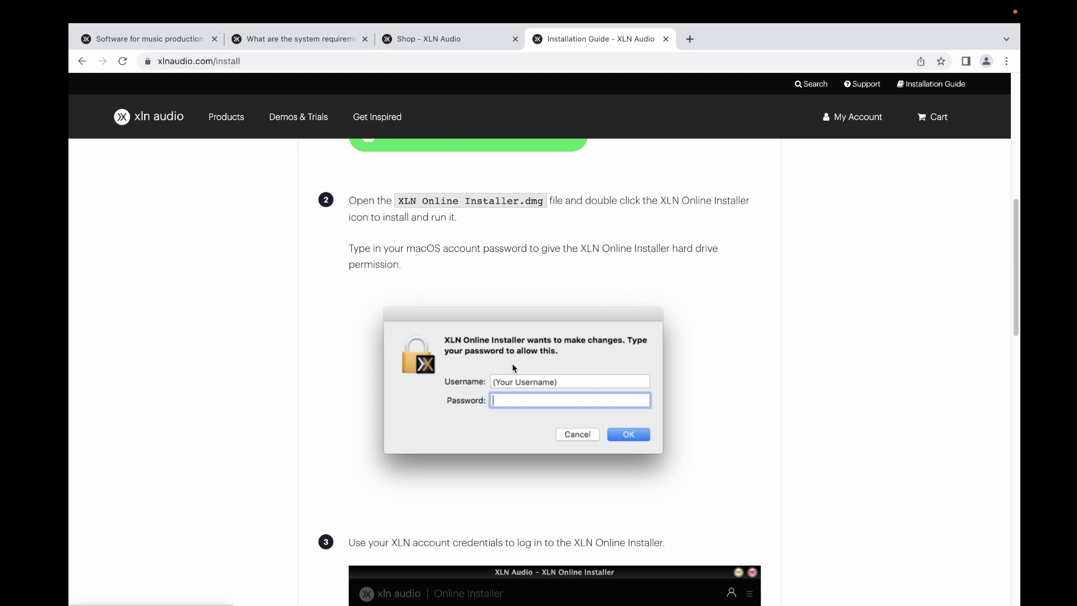
pyautogui.scroll(-5, 483, 394)
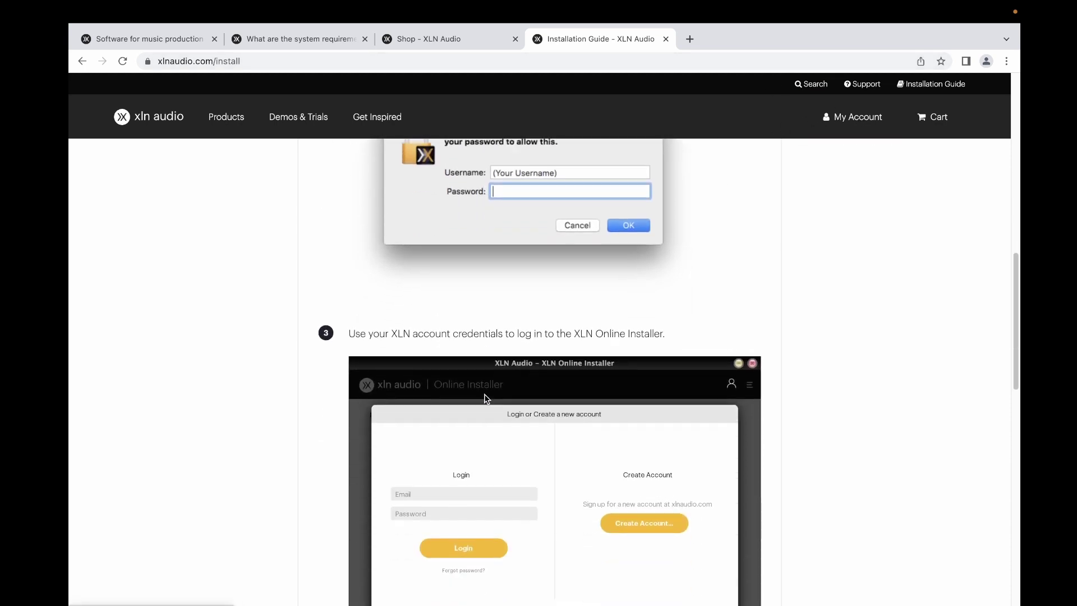
pyautogui.scroll(-1, 485, 398)
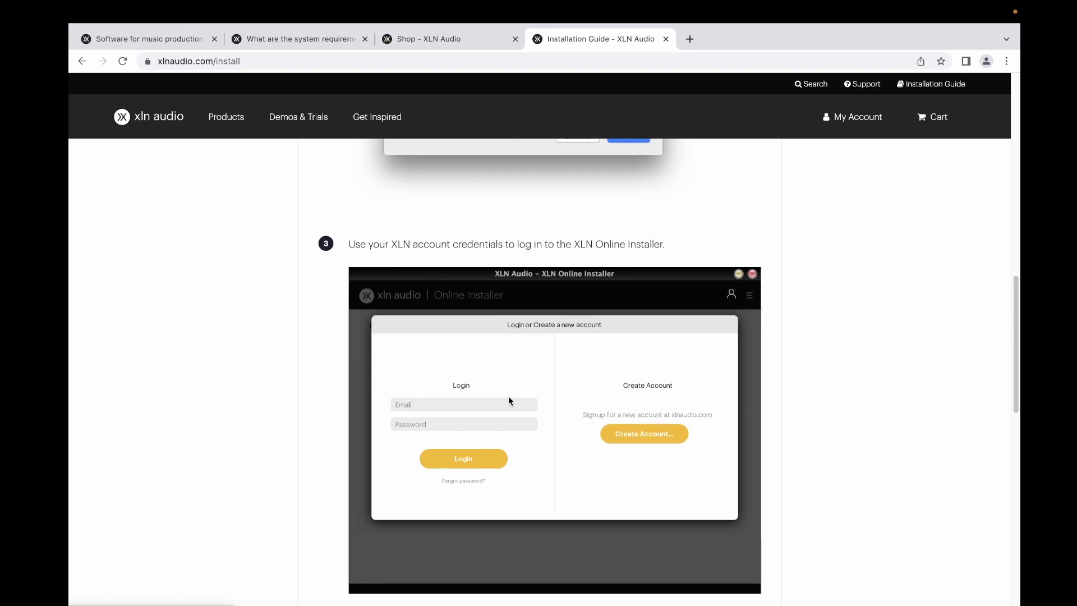
pyautogui.scroll(-3, 530, 433)
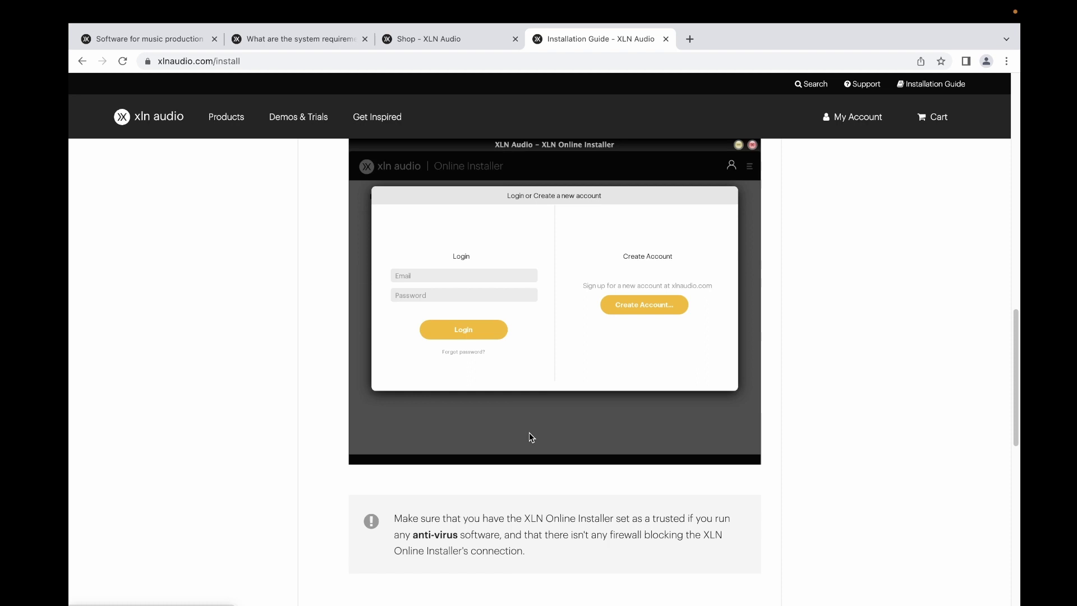
pyautogui.scroll(-4, 532, 437)
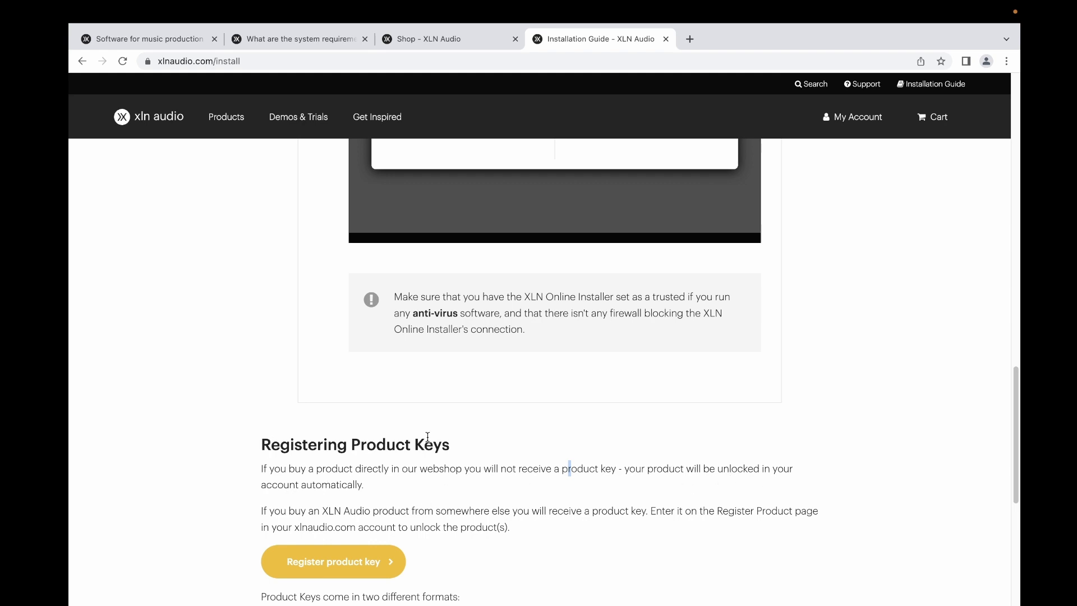
pyautogui.scroll(5, 426, 438)
pyautogui.scroll(3, 427, 435)
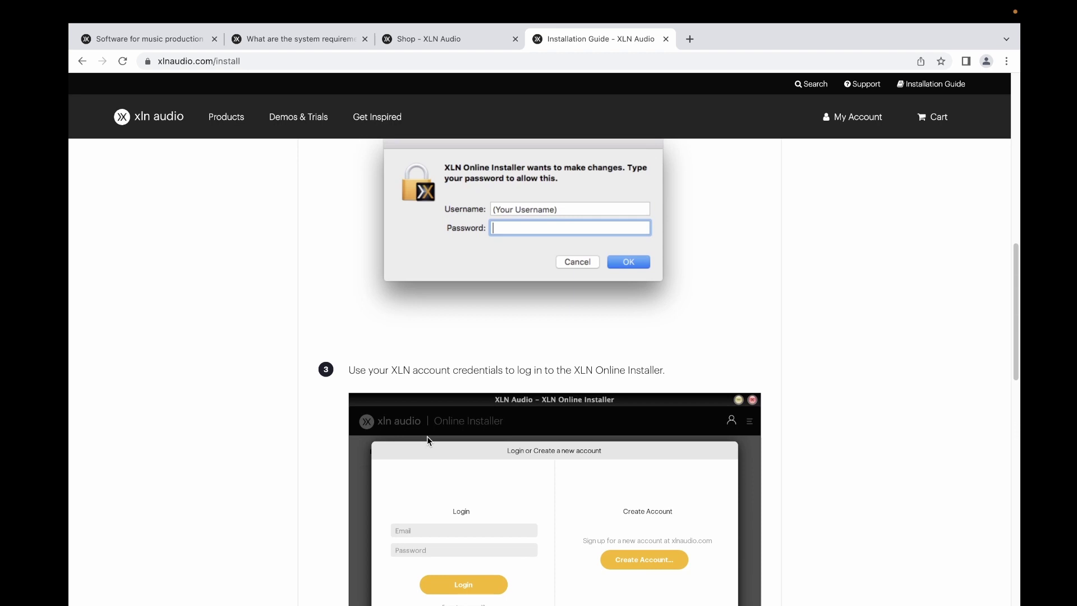
pyautogui.scroll(-8, 427, 436)
pyautogui.scroll(-2, 427, 436)
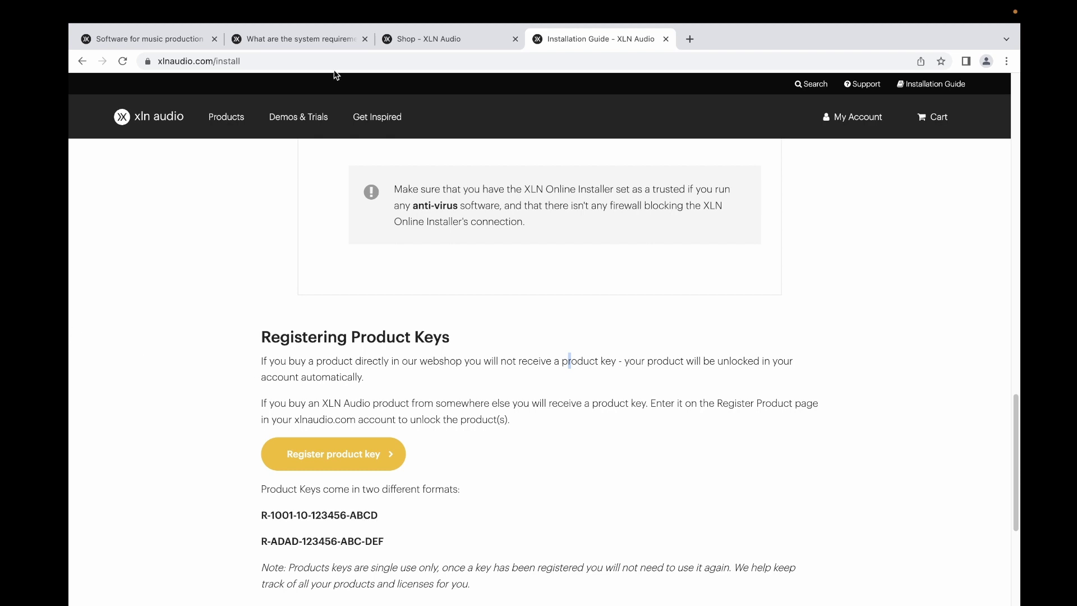
pyautogui.moveTo(198, 113)
pyautogui.scroll(-1, 587, 370)
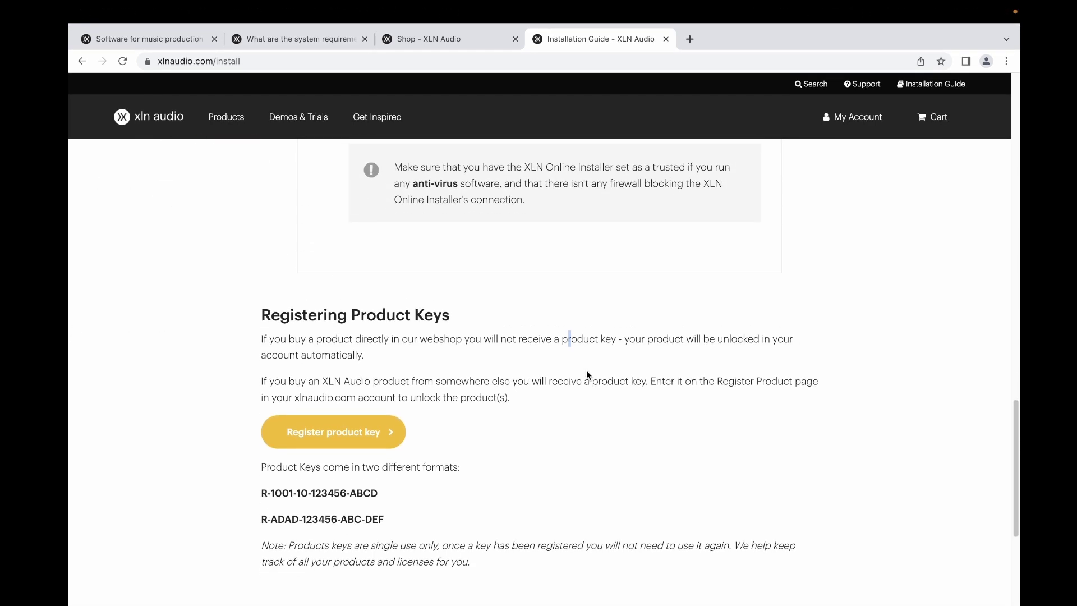
pyautogui.scroll(1, 587, 371)
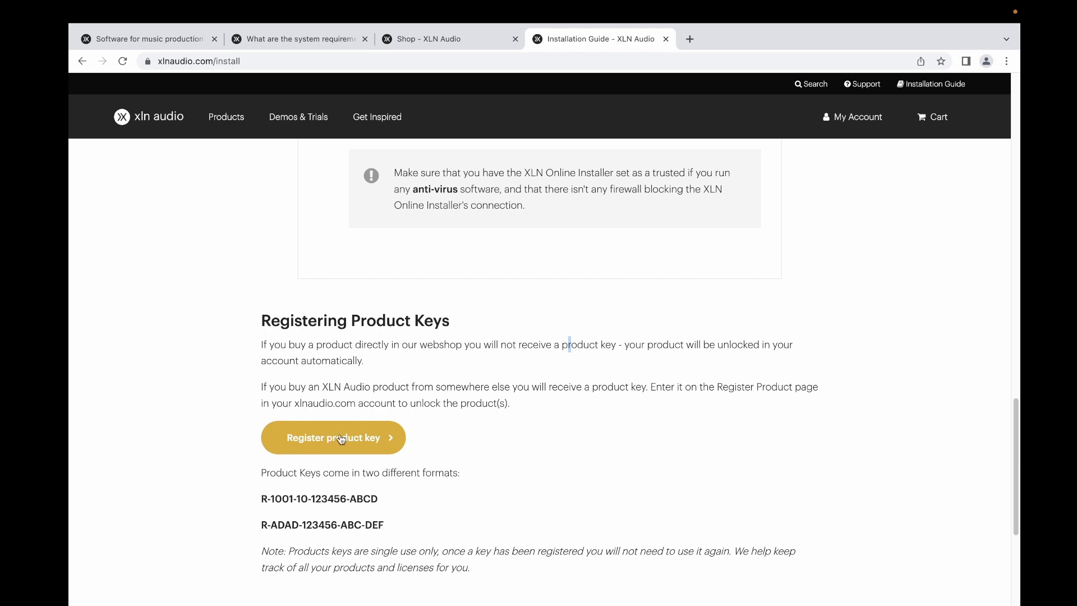
pyautogui.scroll(3, 439, 335)
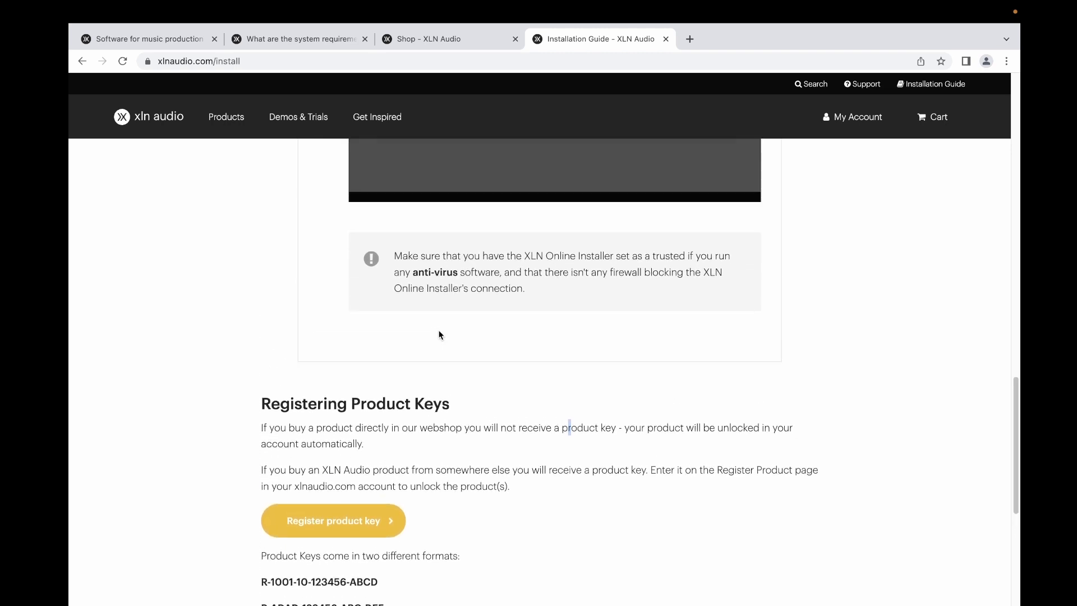
pyautogui.scroll(7, 439, 335)
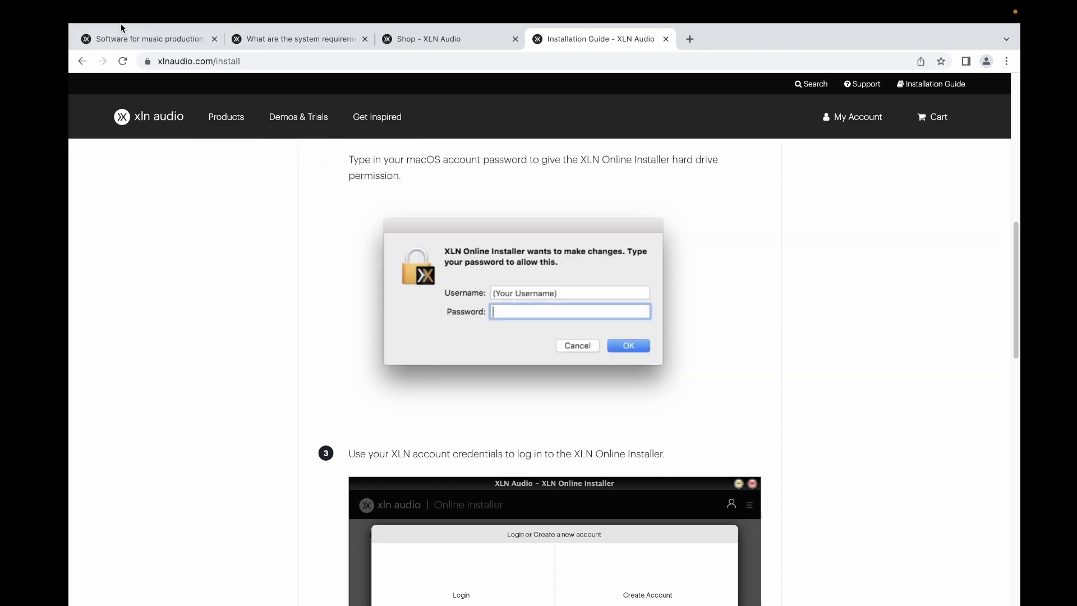
pyautogui.moveTo(116, 9)
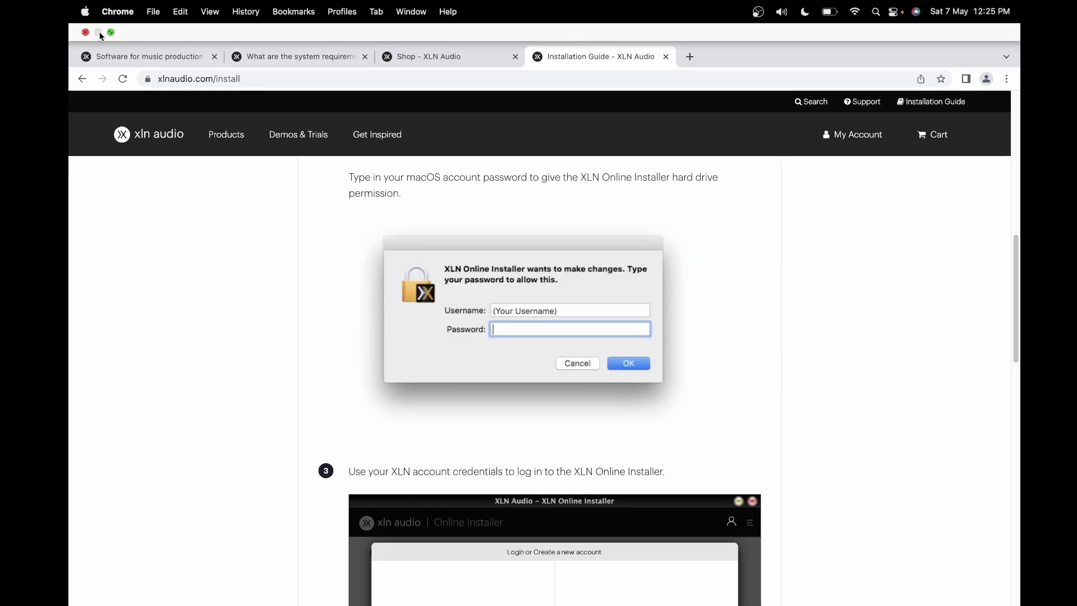
# Step: Exit browser full screen and launch XLN Online Installer from Launchpad
pyautogui.click(111, 33)
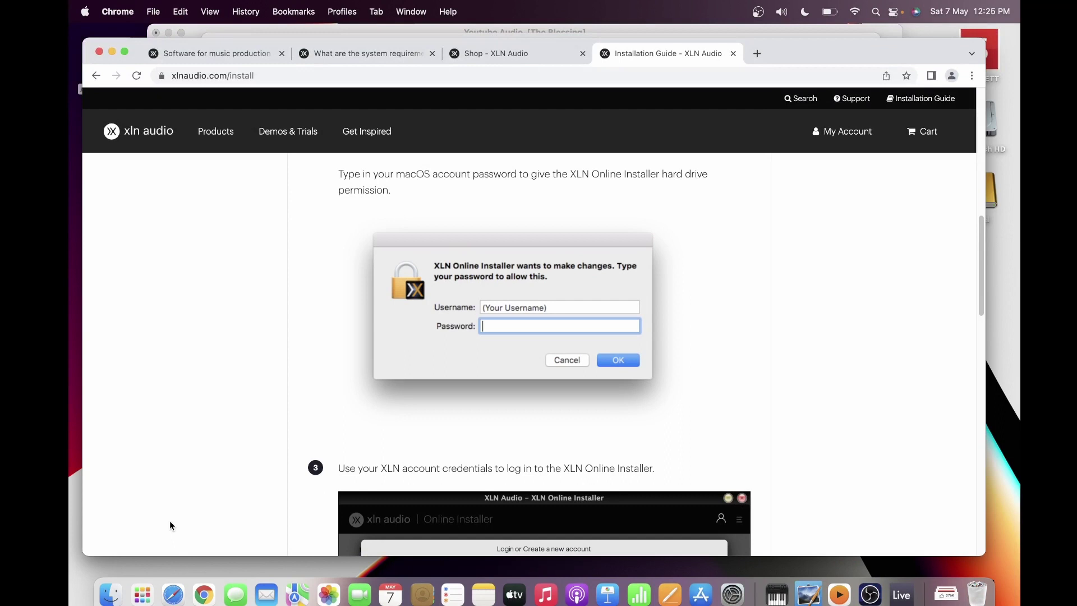
pyautogui.click(143, 596)
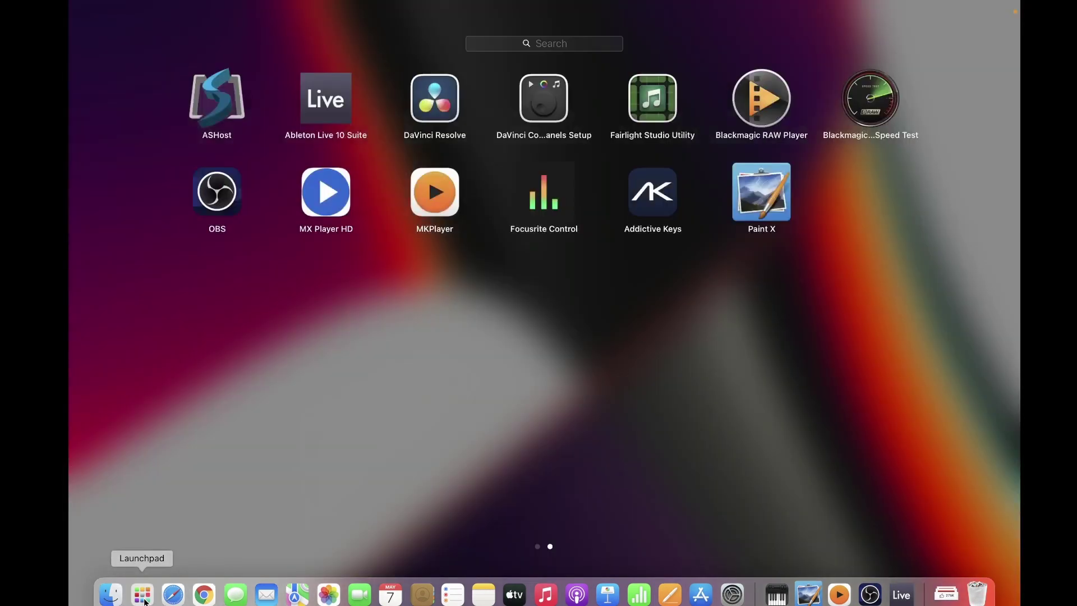
pyautogui.scroll(2, 291, 527)
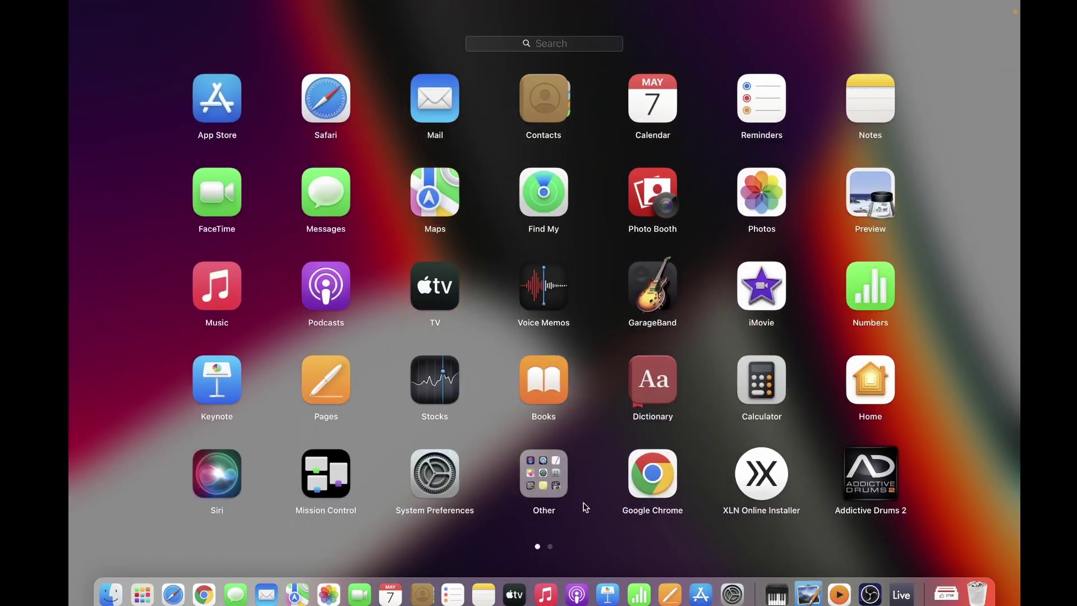
pyautogui.click(767, 489)
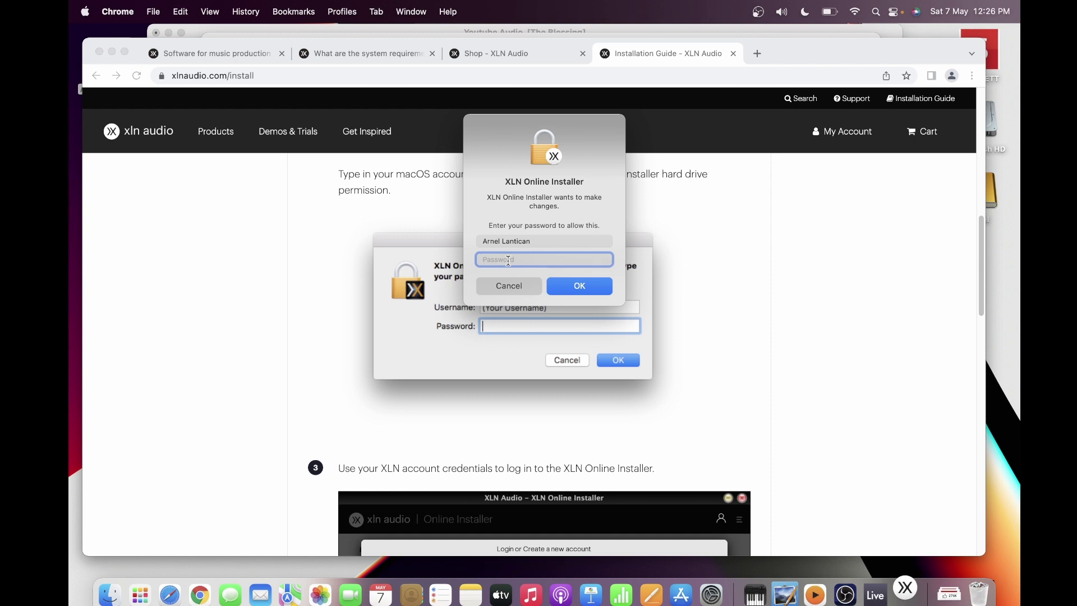
# Step: Enter the macOS account password, then log in to the XLN account in the installer
pyautogui.write('••••••')
pyautogui.press('Return')
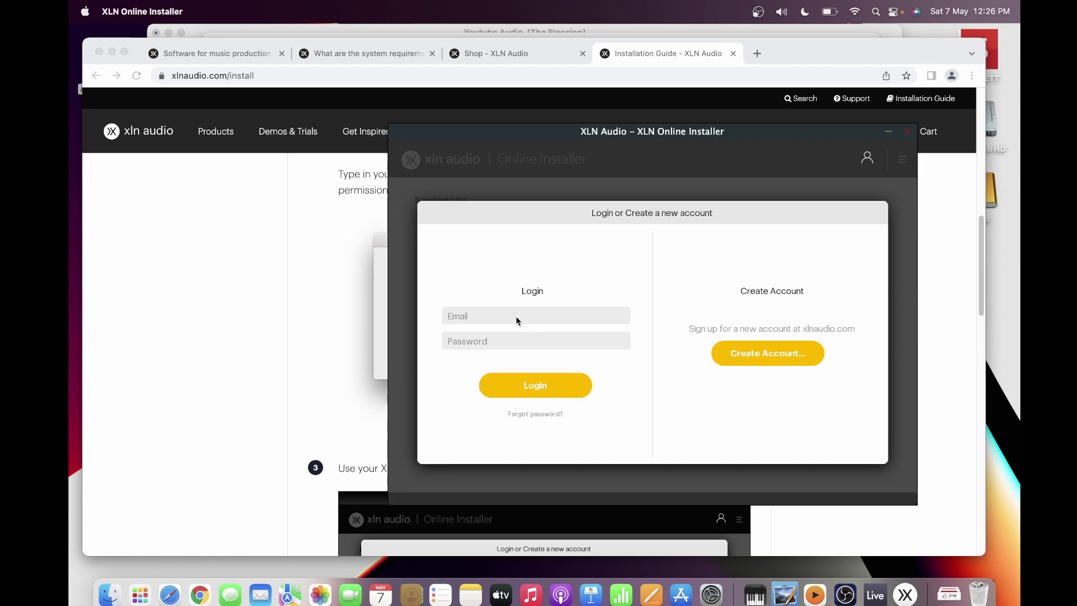
pyautogui.click(516, 318)
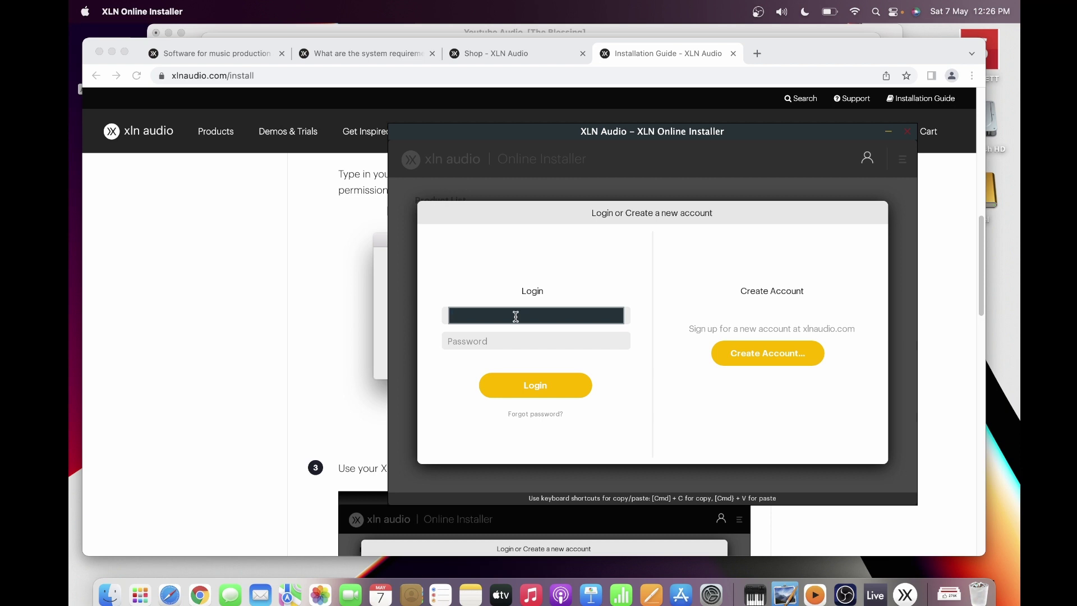
pyautogui.write('a')
pyautogui.press('BackSpace')
pyautogui.click(520, 384)
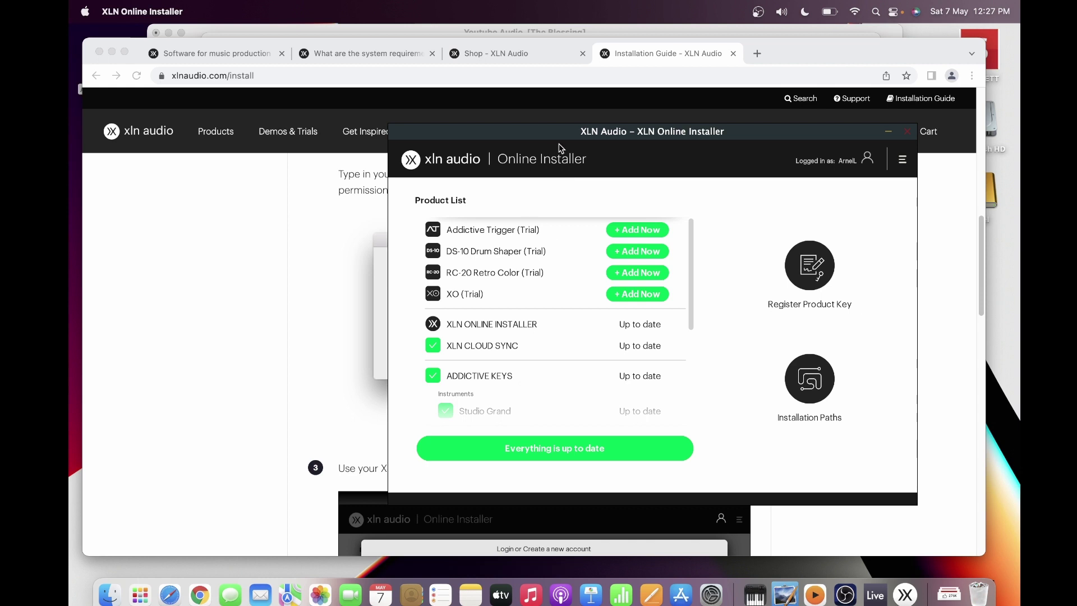
pyautogui.scroll(-2, 564, 223)
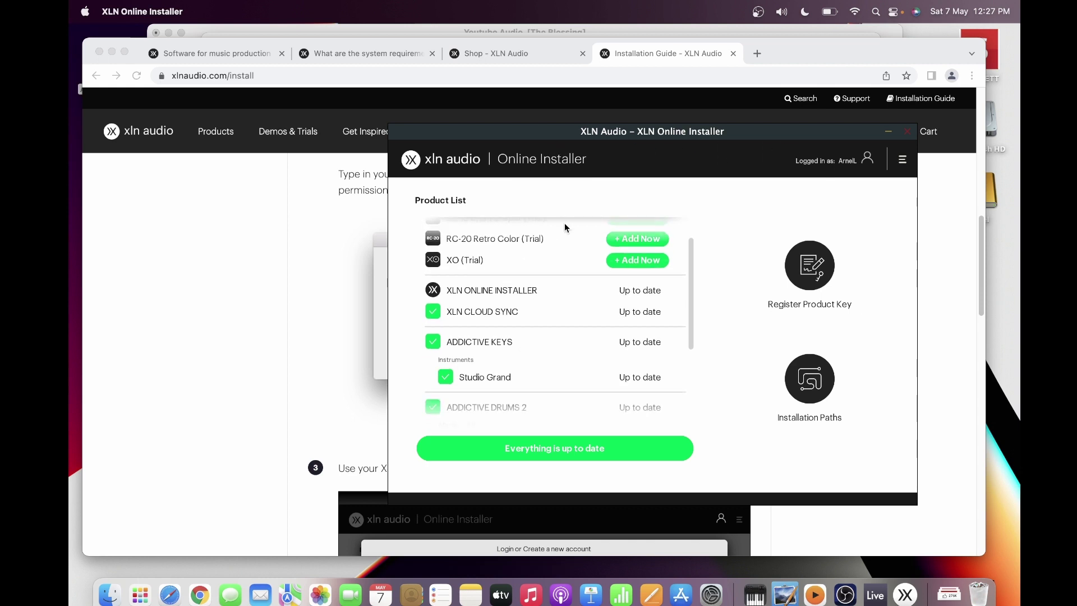
pyautogui.scroll(2, 564, 223)
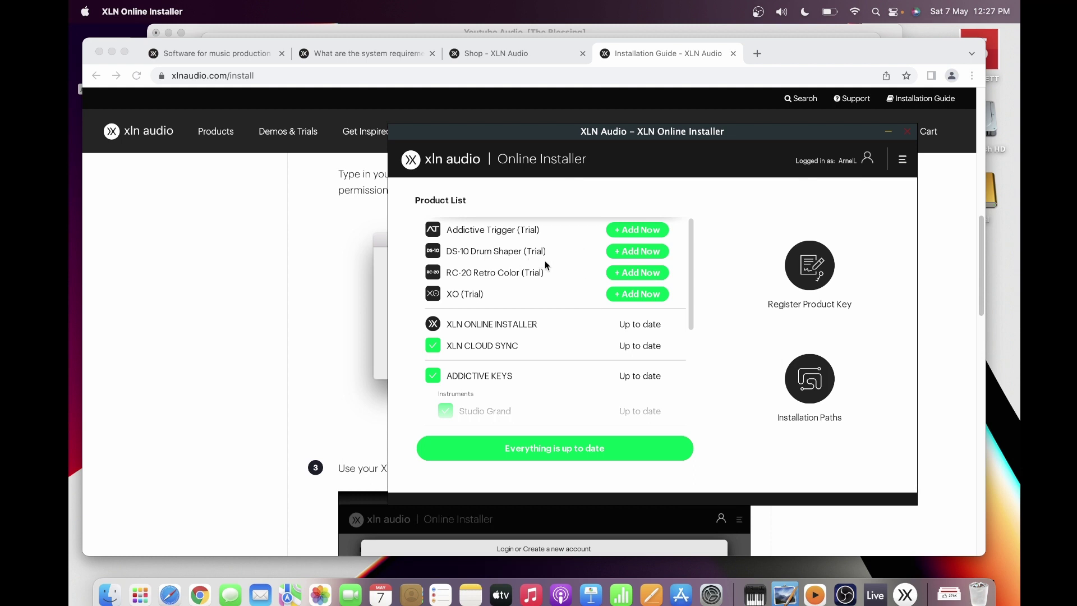
pyautogui.scroll(-5, 549, 285)
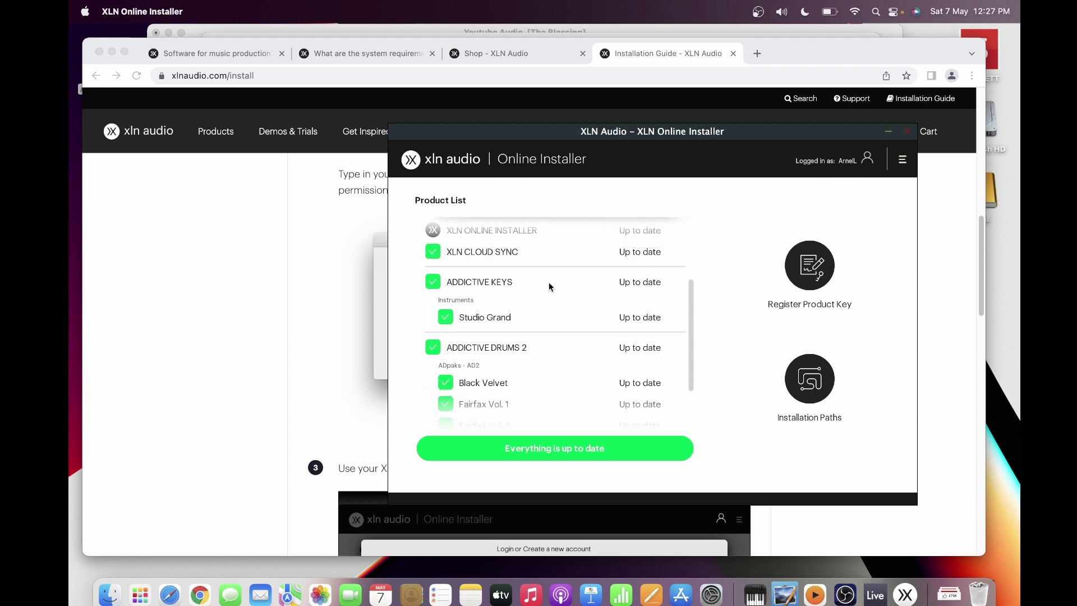
pyautogui.scroll(-1, 548, 285)
pyautogui.scroll(-2, 548, 287)
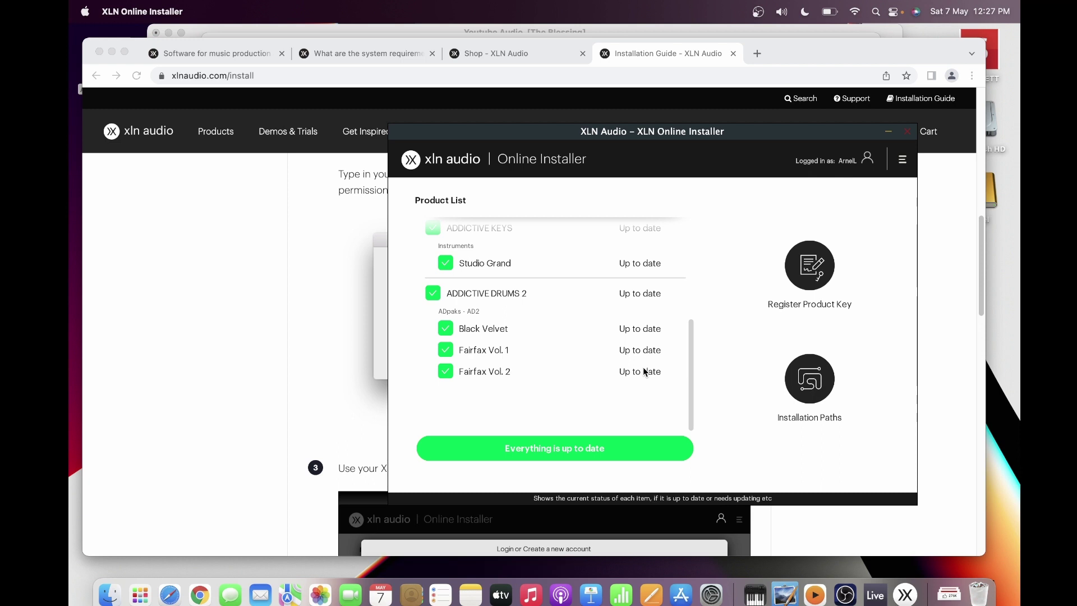
pyautogui.scroll(3, 564, 348)
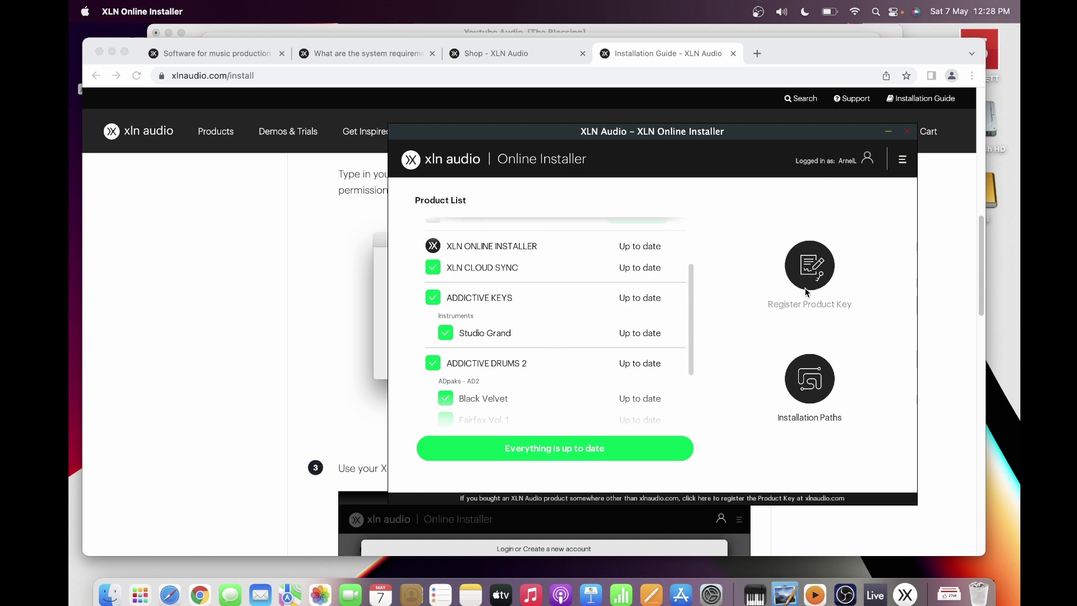
pyautogui.scroll(3, 671, 294)
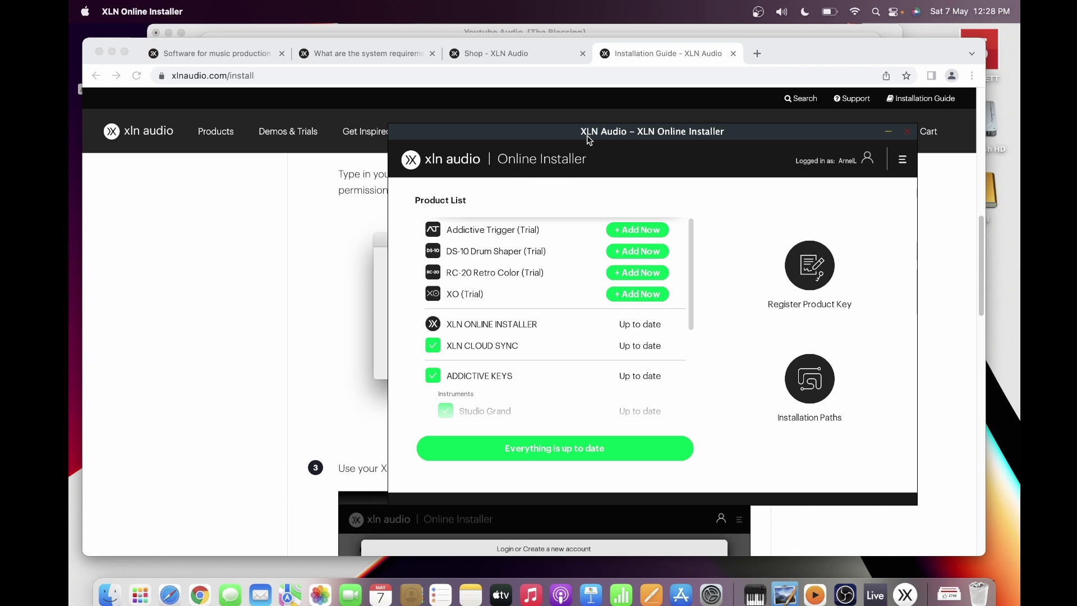
pyautogui.scroll(-5, 668, 392)
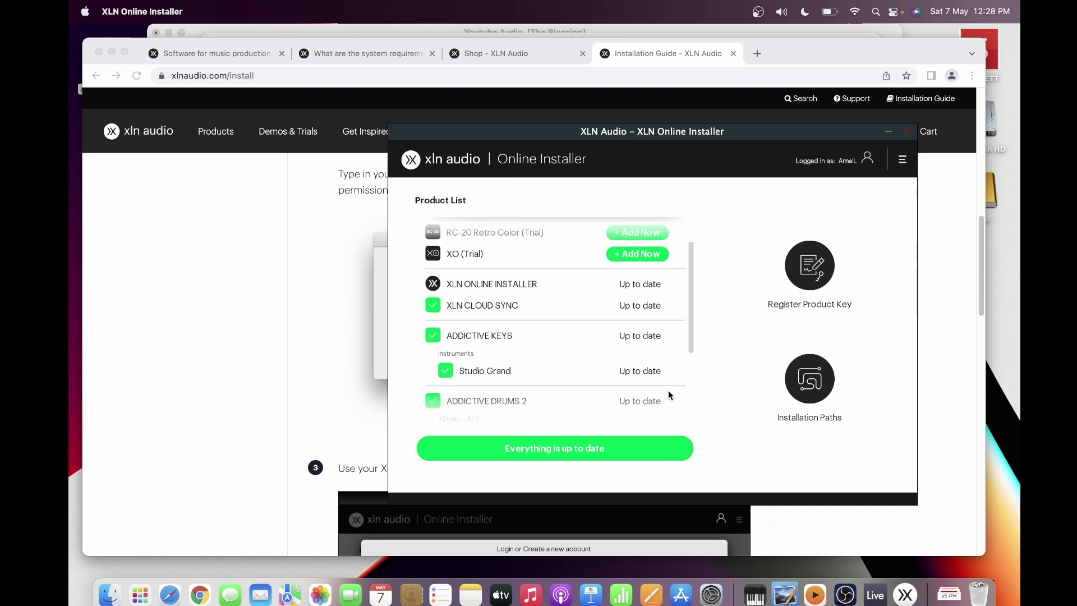
pyautogui.scroll(-1, 668, 392)
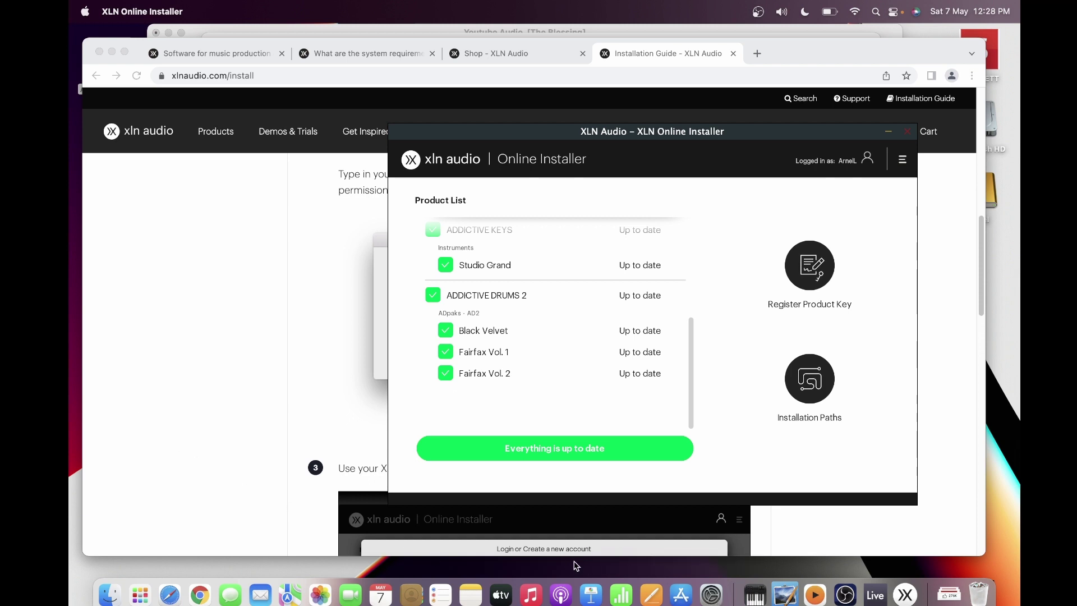
# Step: Make Live full screen and confirm custom VST2 plug-in folder use in Preferences > Plug-Ins
pyautogui.click(874, 596)
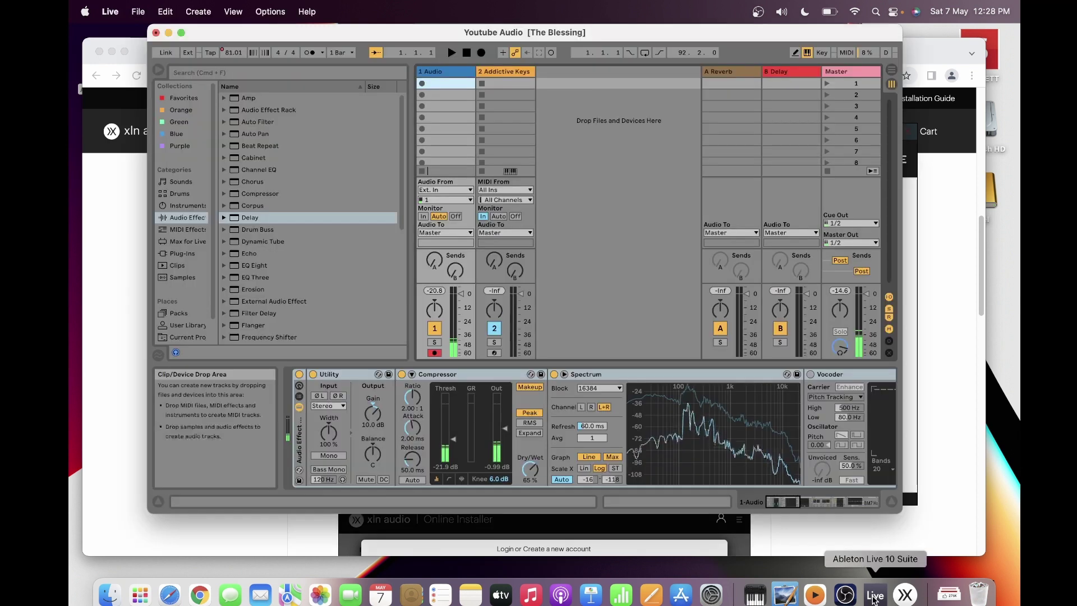
pyautogui.click(182, 33)
pyautogui.moveTo(109, 8)
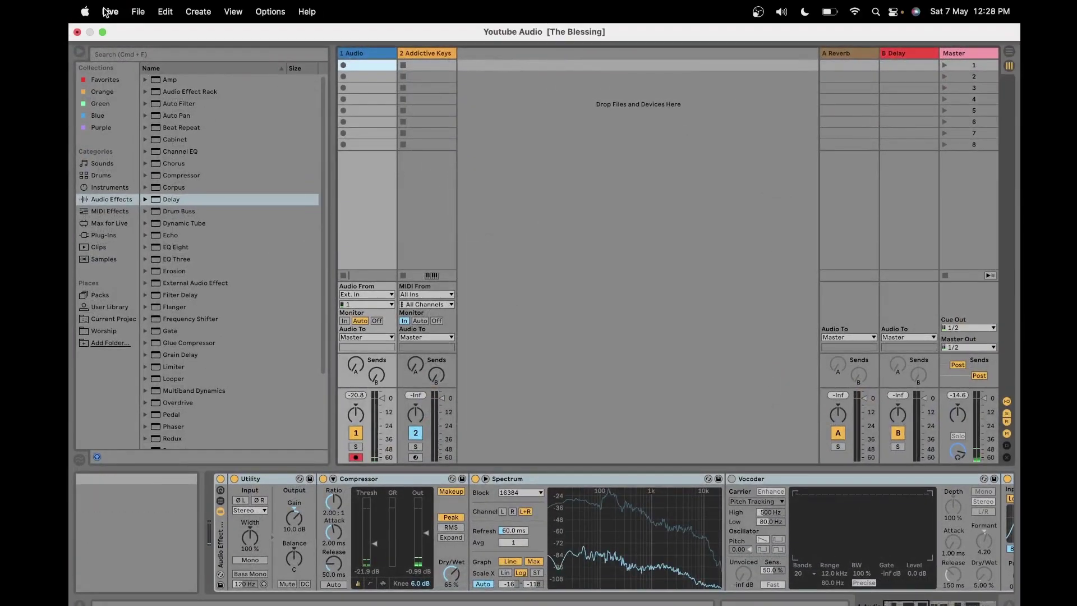
pyautogui.click(111, 12)
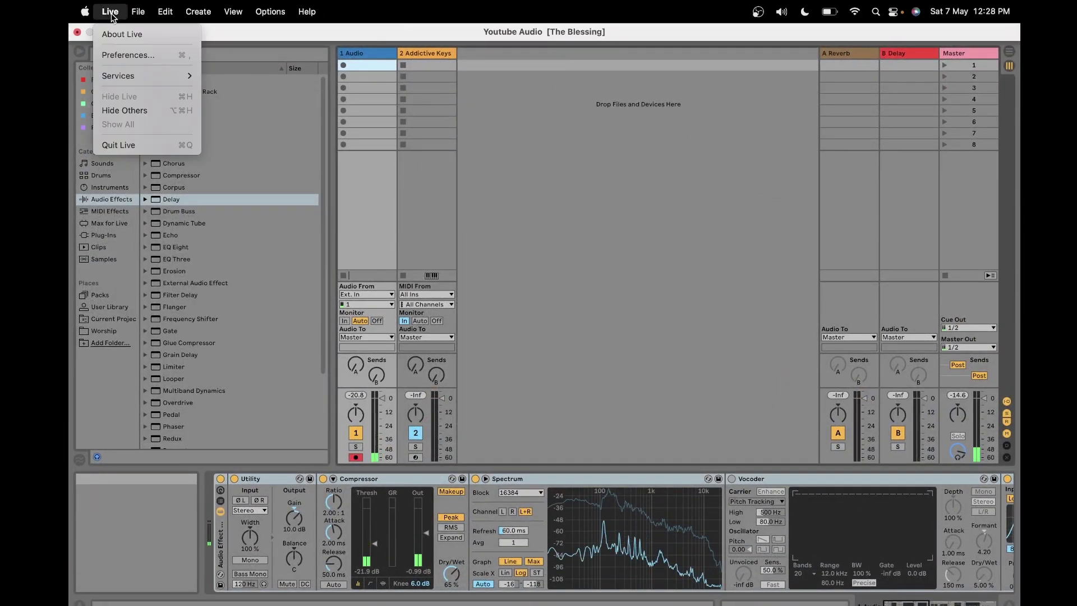
pyautogui.click(111, 55)
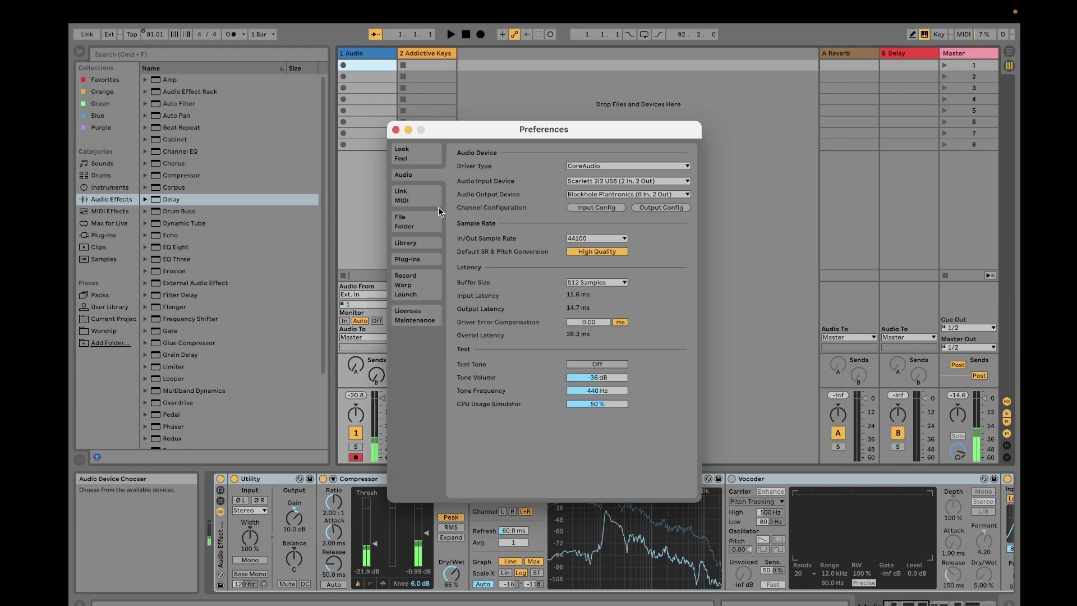
pyautogui.click(426, 261)
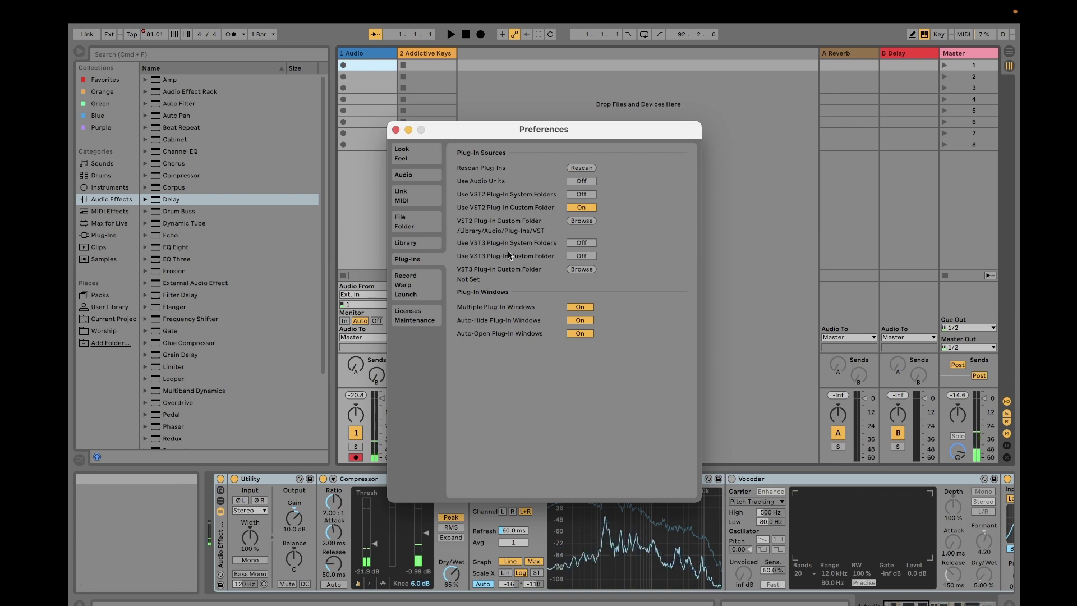
pyautogui.click(395, 130)
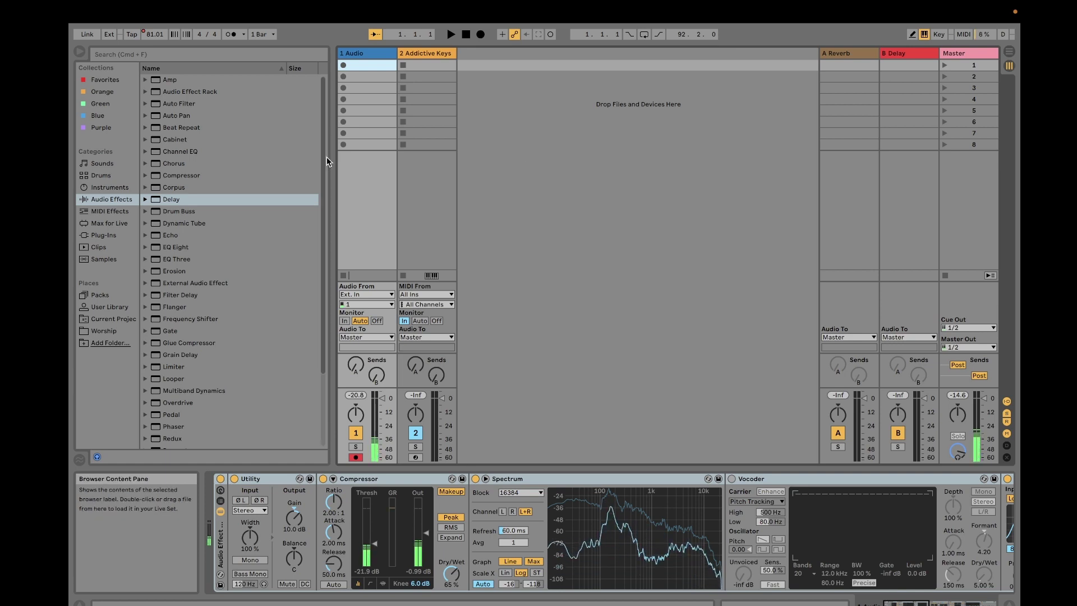
# Step: Delete the Addictive Keys track, insert a new MIDI track, and load Addictive Drums 2 onto it
pyautogui.click(110, 237)
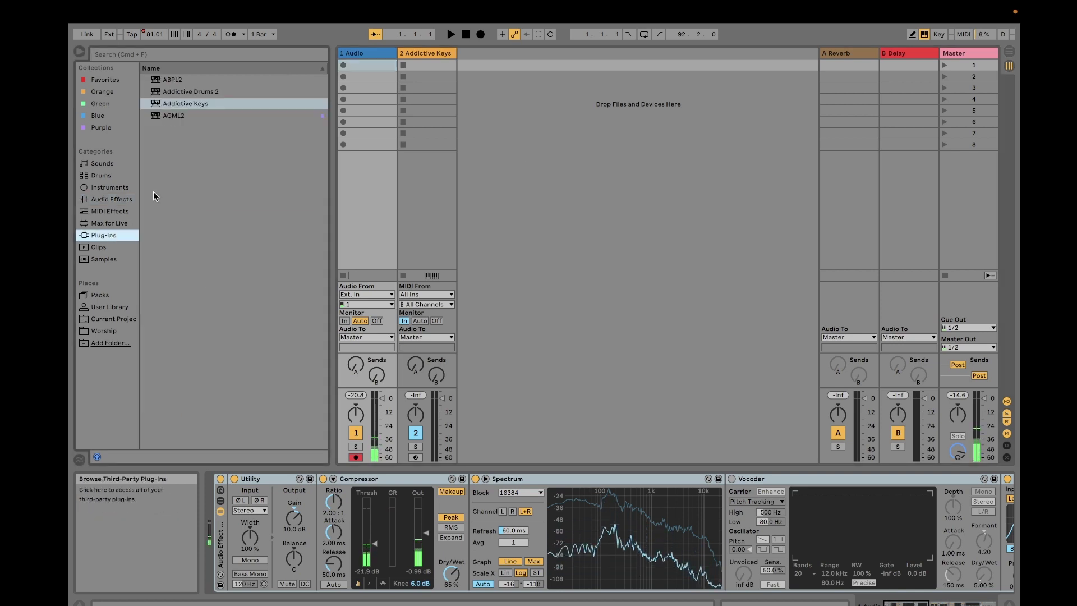
pyautogui.click(168, 96)
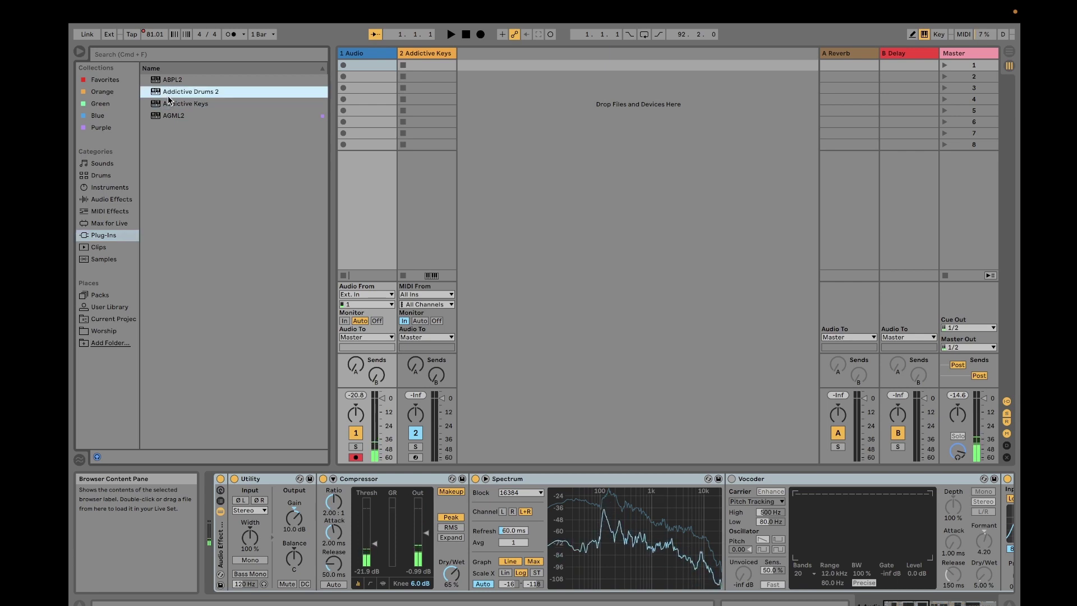
pyautogui.click(409, 57)
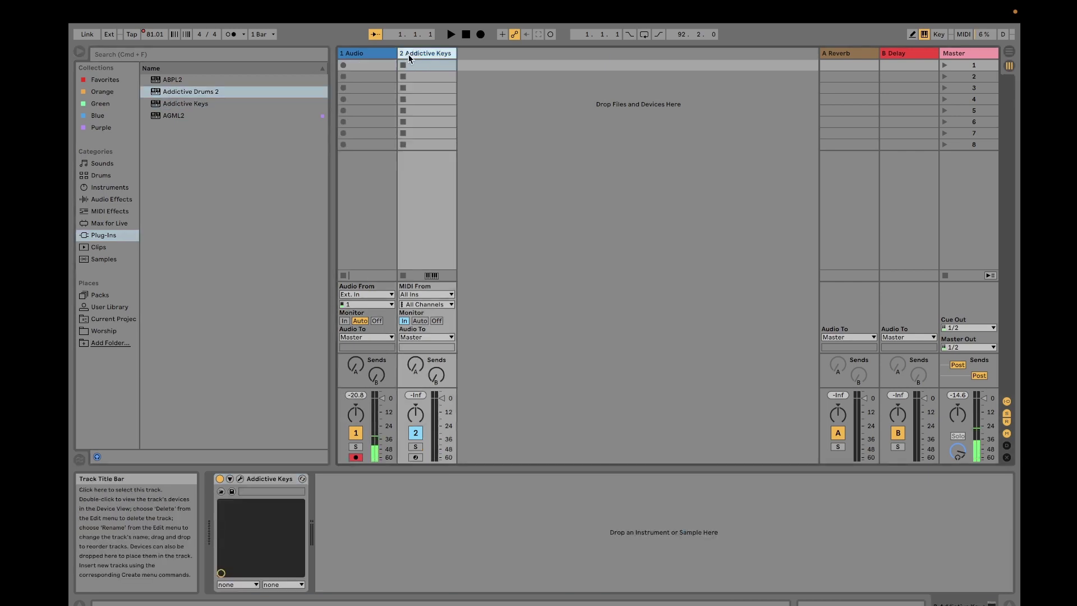
pyautogui.press('Delete')
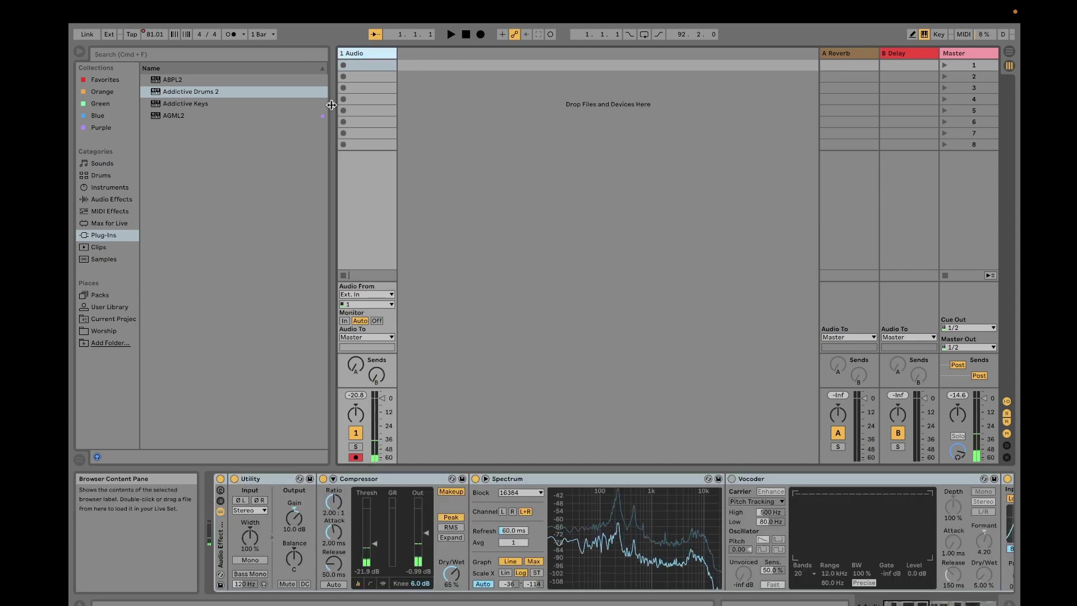
pyautogui.rightClick(429, 143)
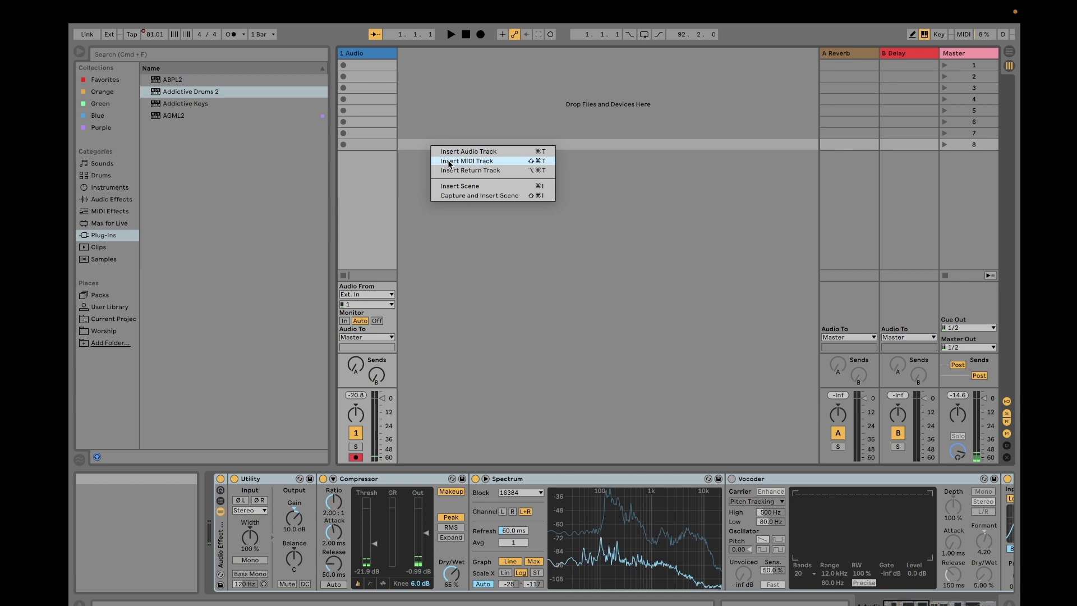
pyautogui.click(447, 161)
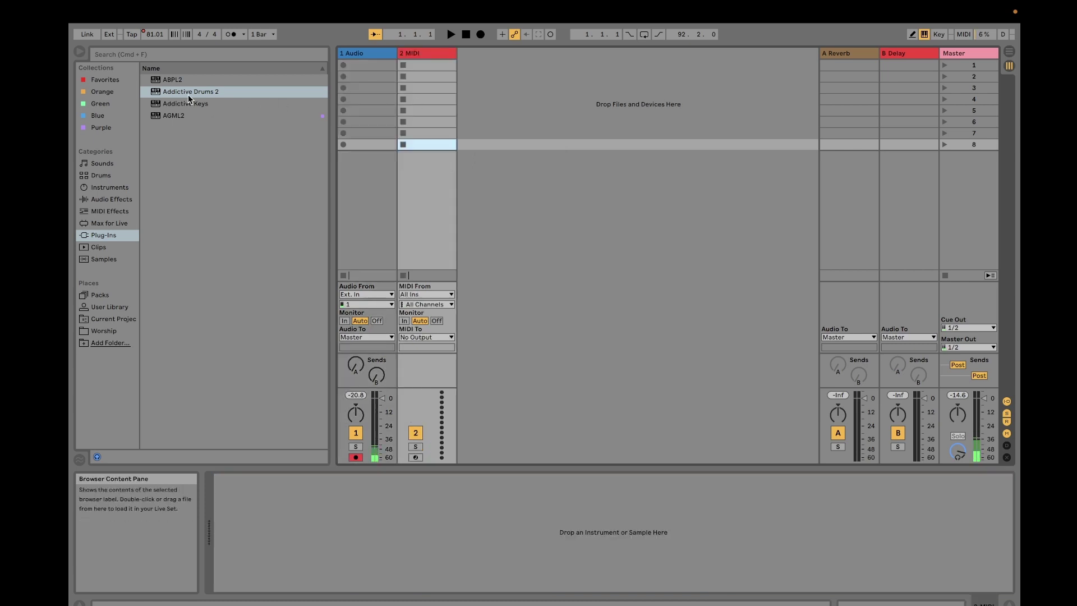
pyautogui.moveTo(177, 91); pyautogui.dragTo(420, 67)
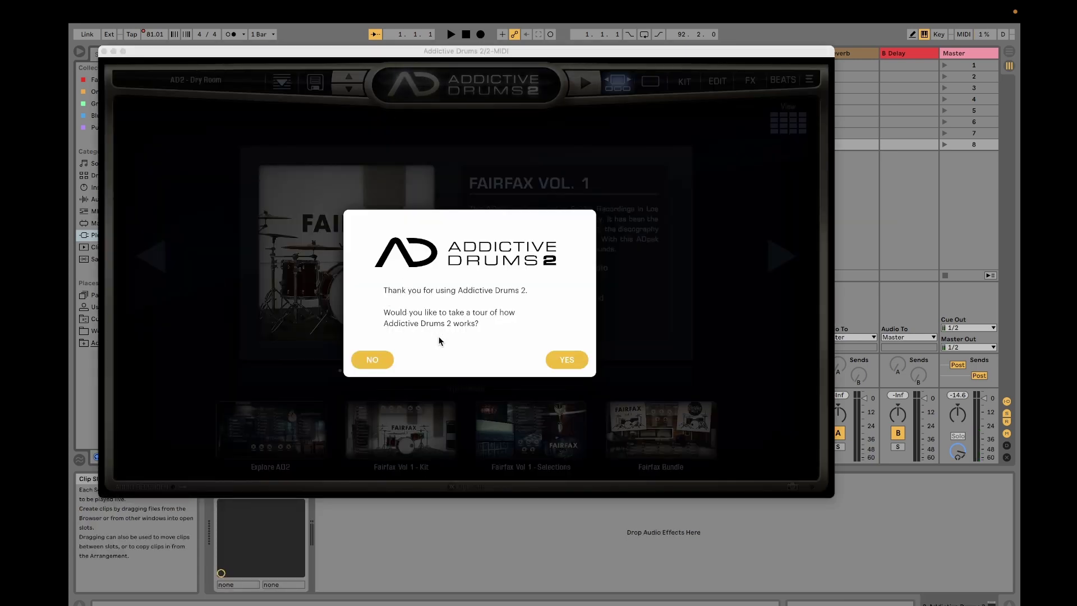
# Step: Skip the Addictive Drums 2 tour and reopen its plug-in window from the track's device
pyautogui.click(391, 360)
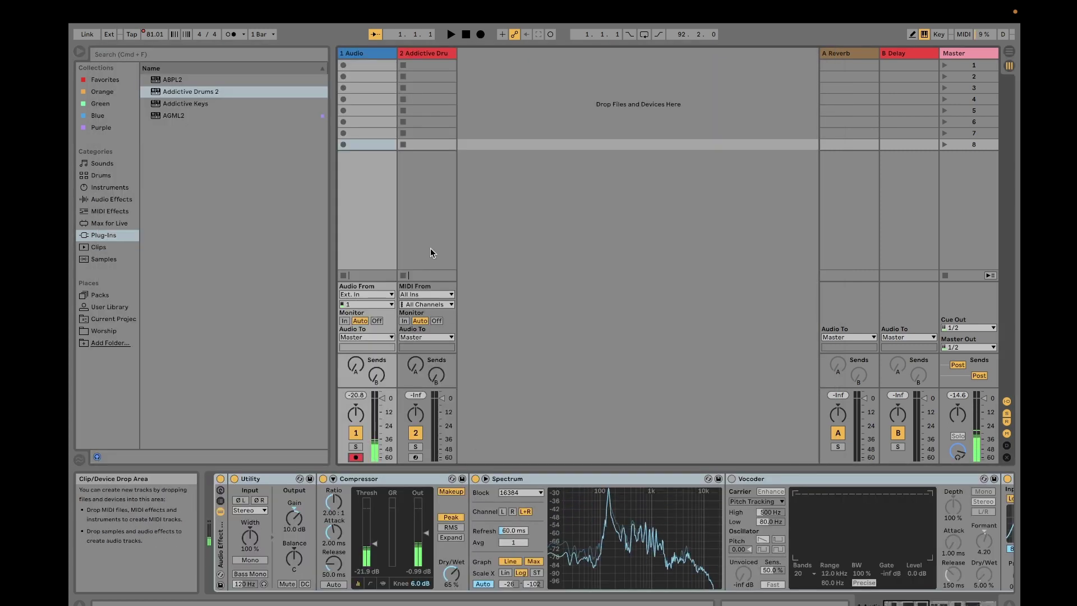
pyautogui.click(436, 53)
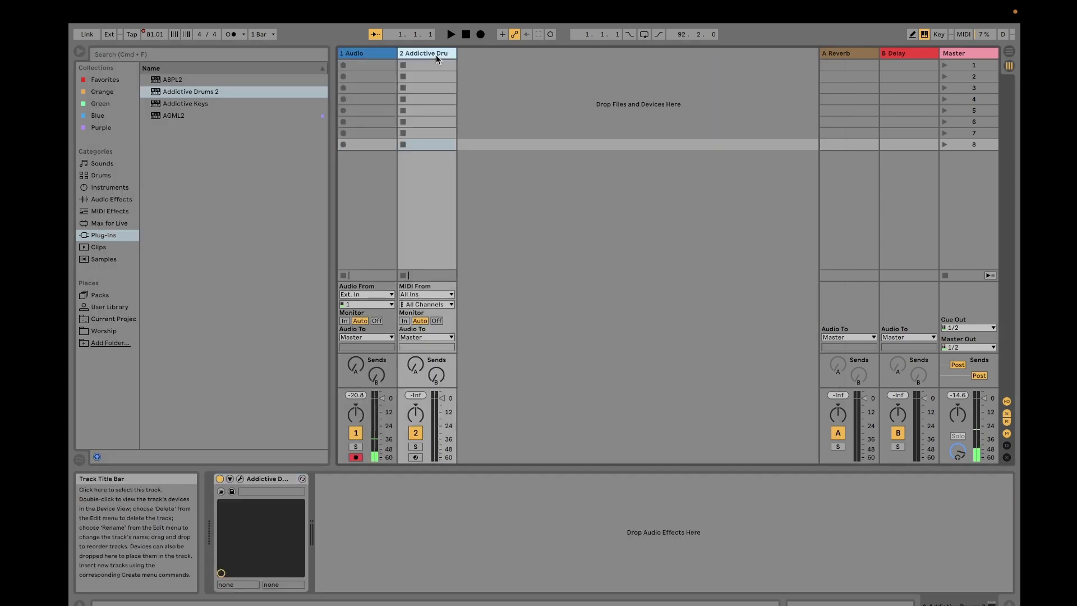
pyautogui.click(241, 482)
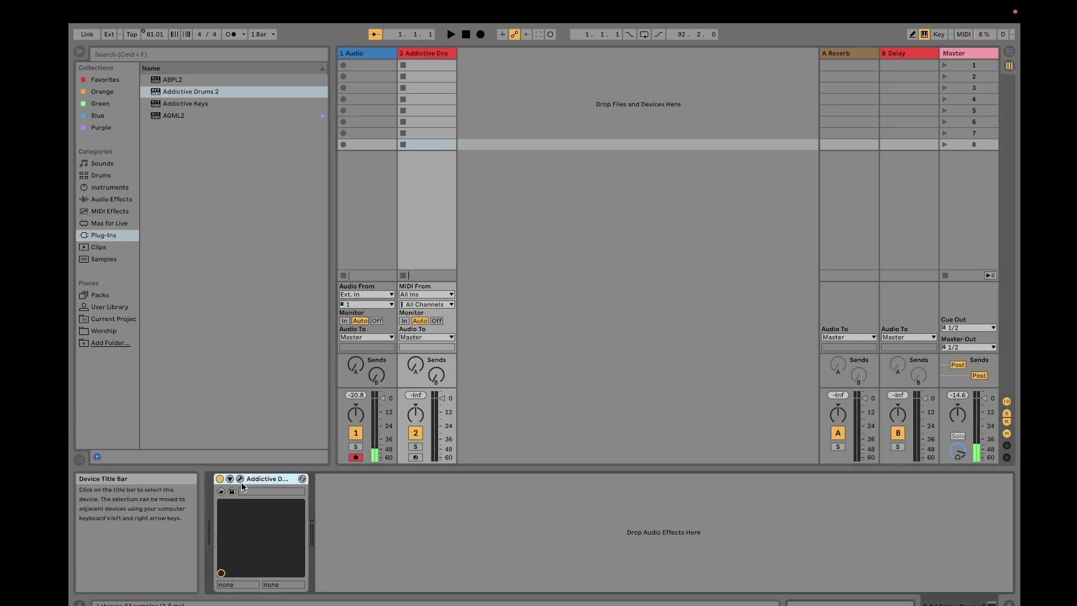
pyautogui.click(240, 479)
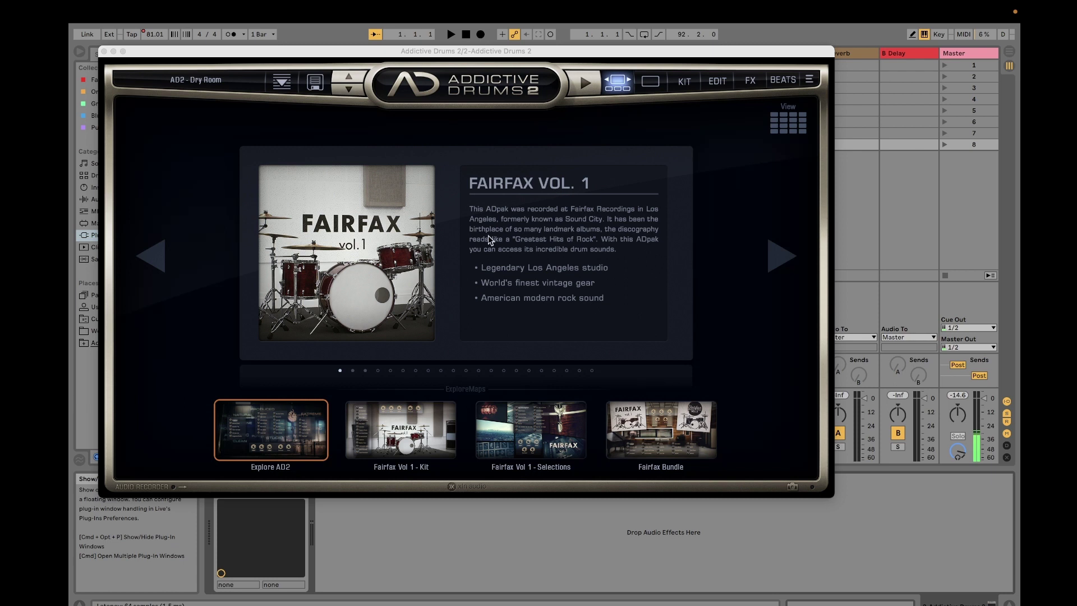
# Step: Advance the Explore showcase past Fairfax Vol. 2 to Black Velvet and move the plug-in window
pyautogui.click(777, 264)
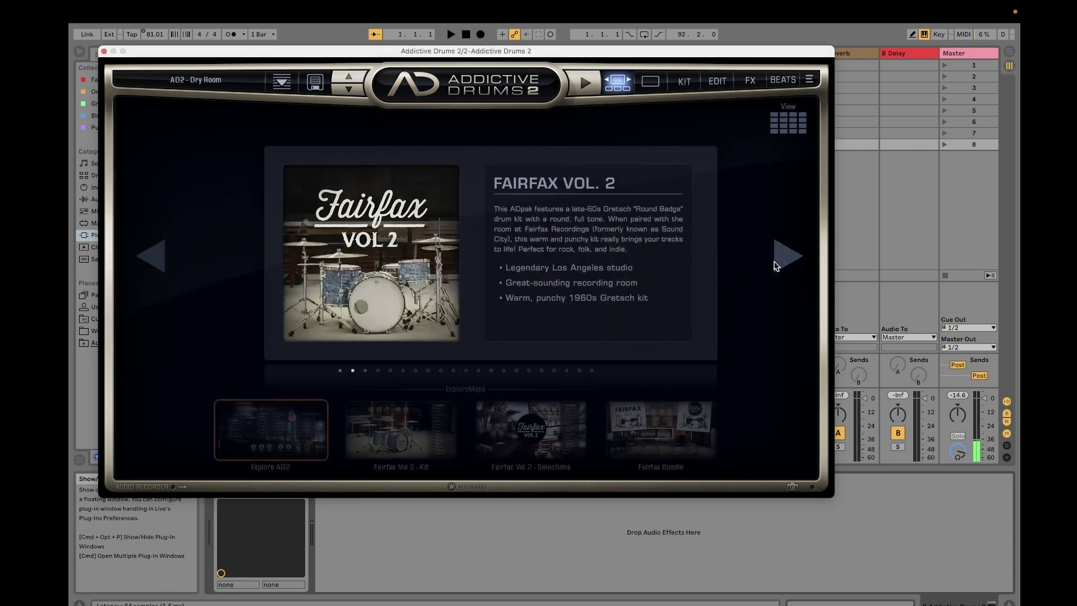
pyautogui.click(776, 264)
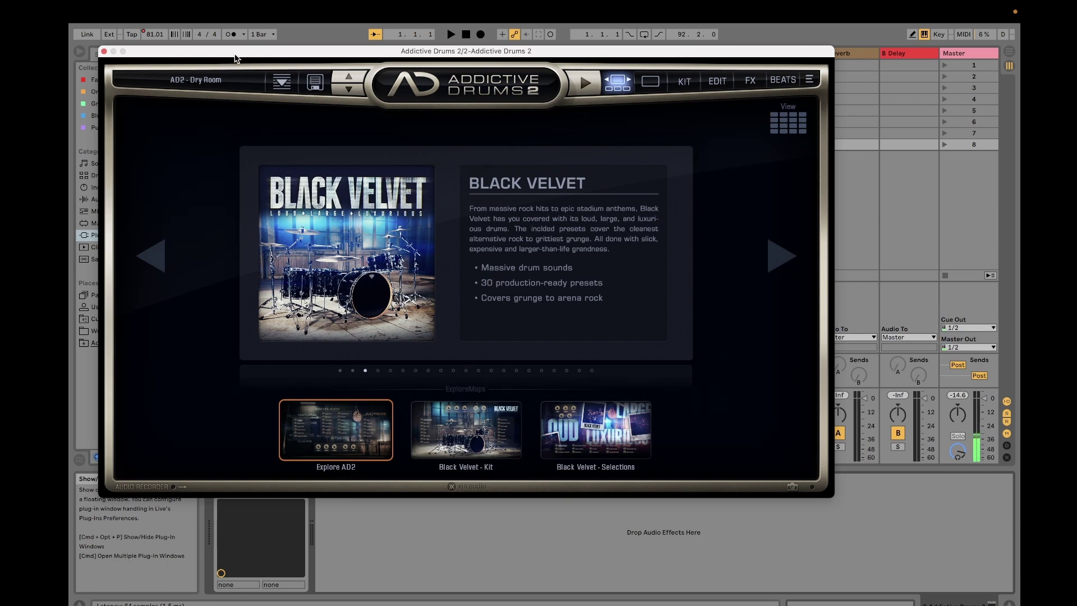
pyautogui.moveTo(234, 59); pyautogui.dragTo(379, 87)
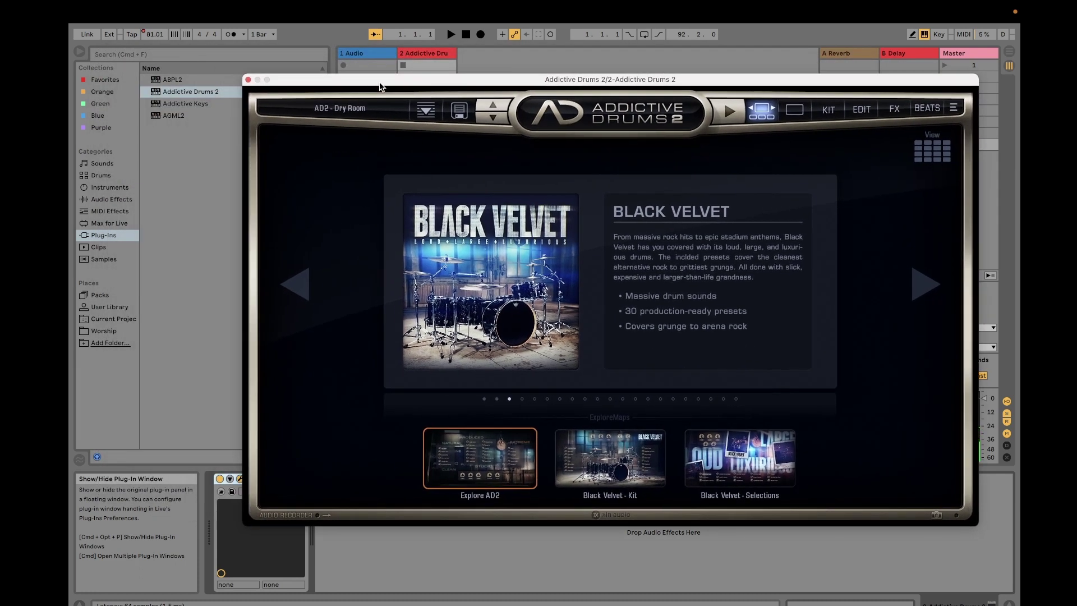